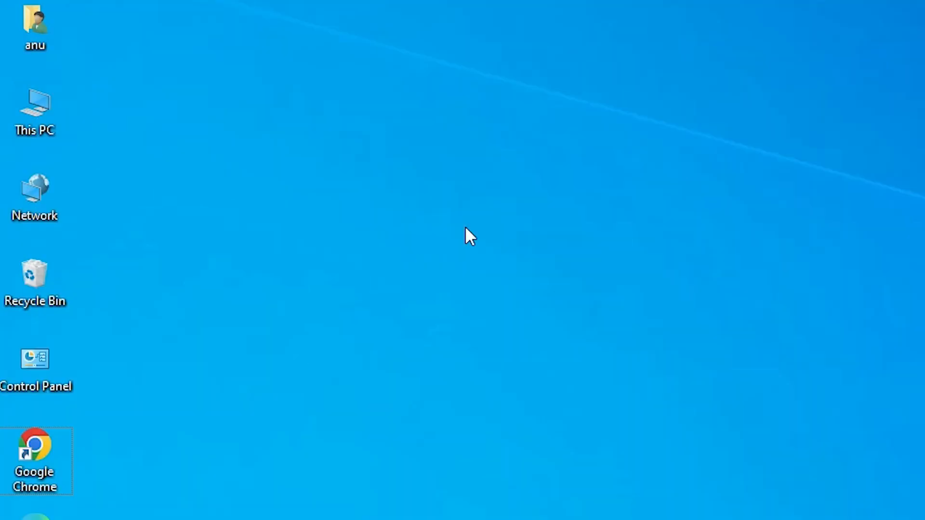
- Open the properties of This PC and check the Windows edition and system type
right_click(27, 125)
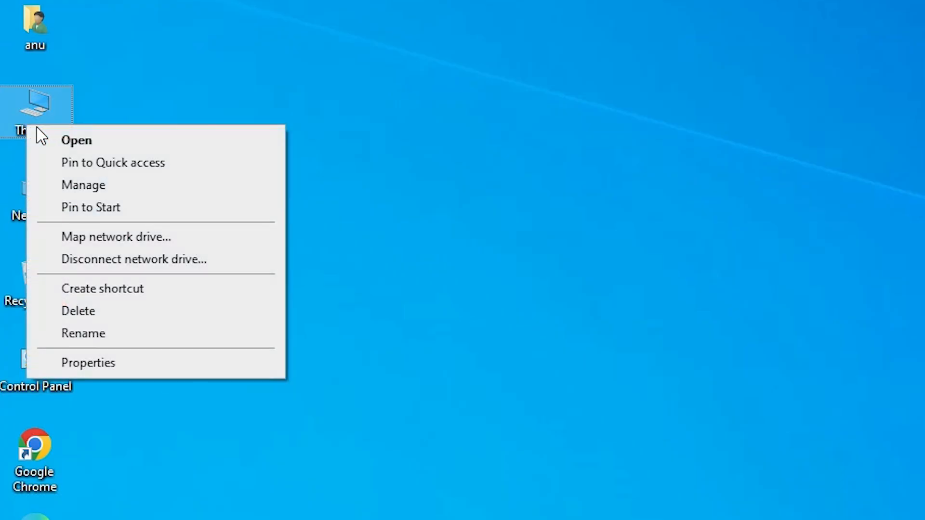
left_click(138, 371)
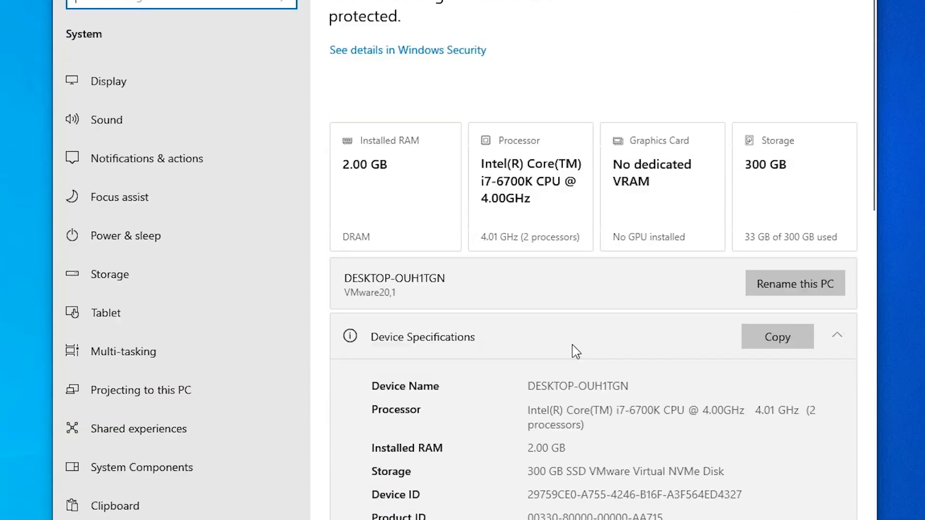
scroll(573, 345, "down", 5)
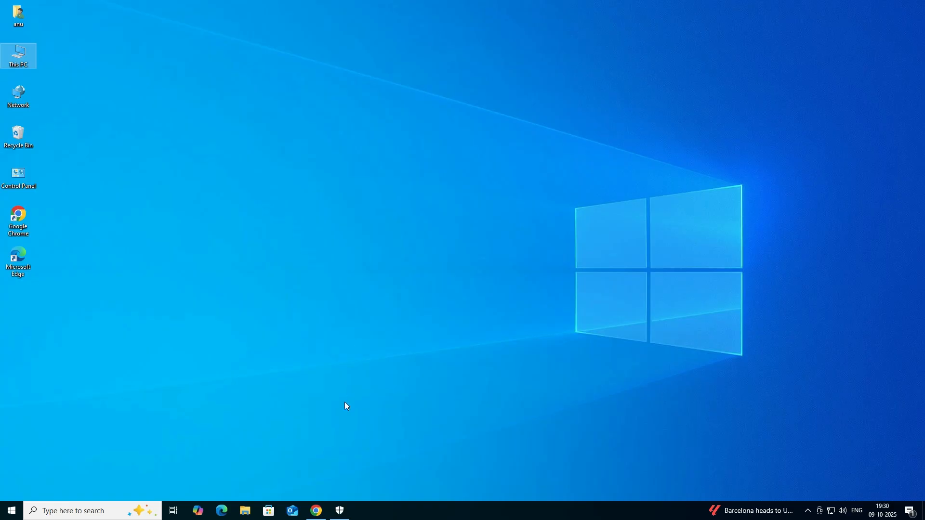
- Switch to Chrome, search Google for "epson L4160 printer driver download" and open the Epson India support result in a new tab
left_click(319, 514)
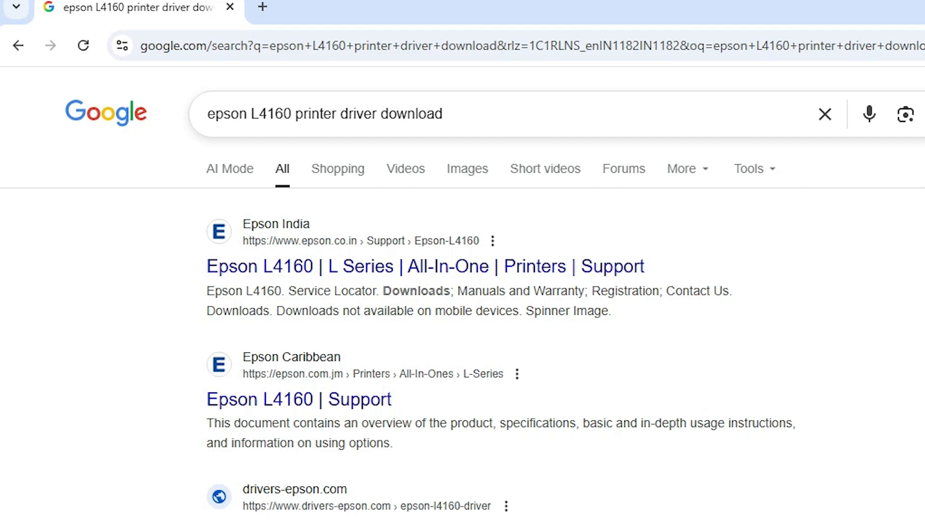
left_click(453, 114)
key("Return")
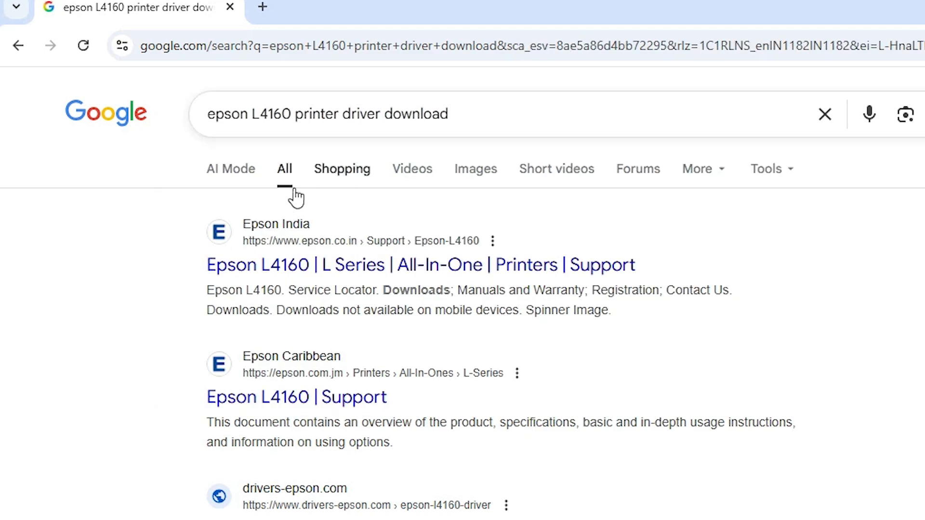
right_click(364, 272)
left_click(420, 290)
left_click(376, 4)
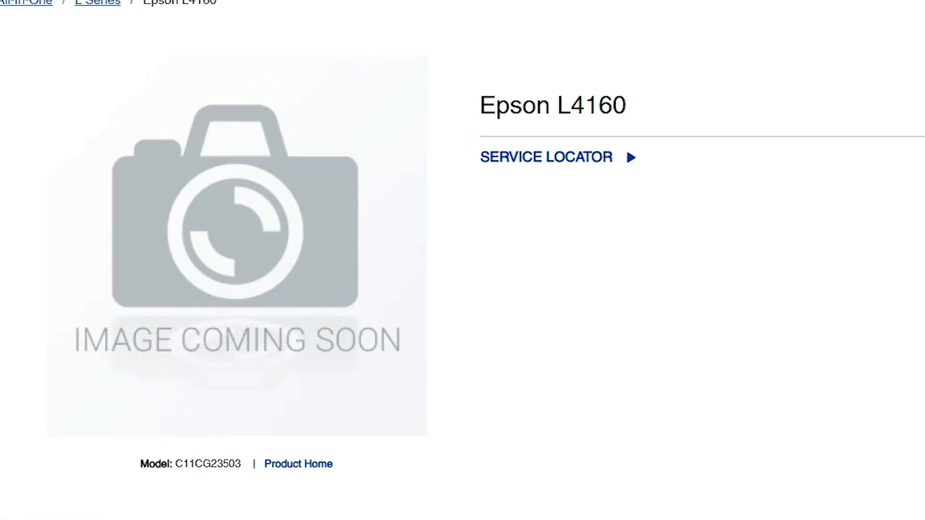
- Choose Windows 10 64-bit as the operating system on the Epson L4160 support page and expand the Drivers section
left_click_drag(480, 107, 570, 107)
left_click(571, 107)
scroll(588, 268, "down", 10)
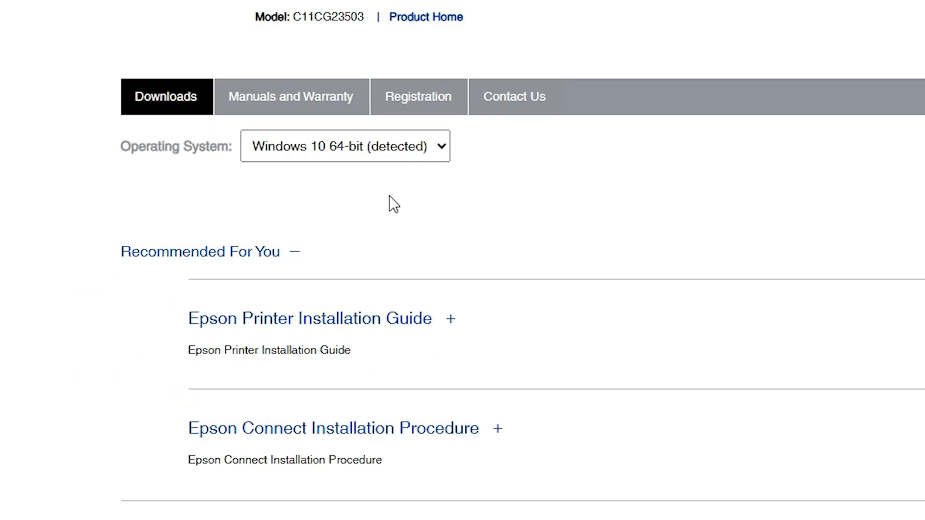
left_click(444, 150)
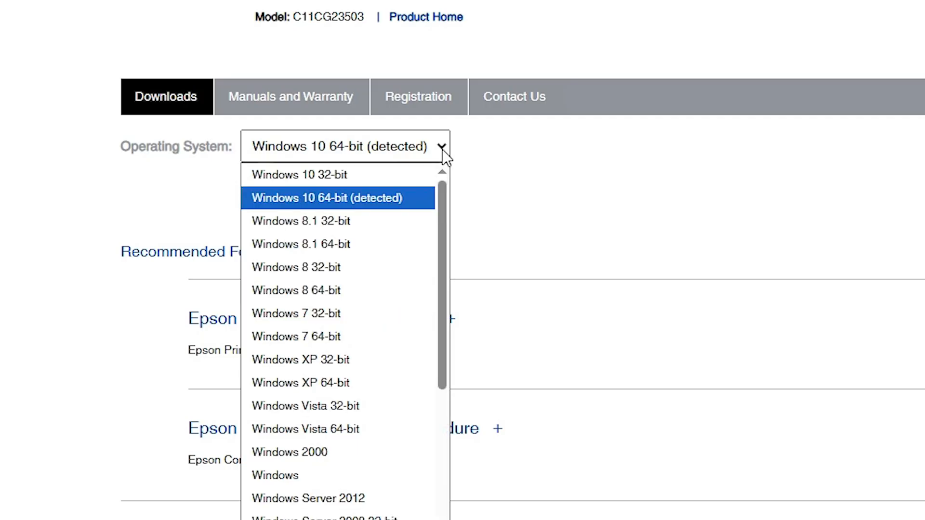
left_click(368, 204)
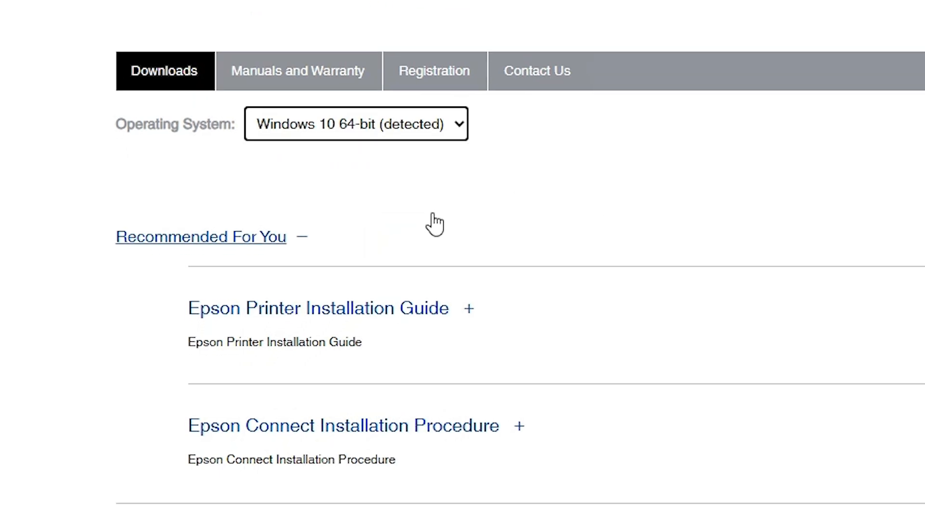
scroll(436, 229, "down", 5)
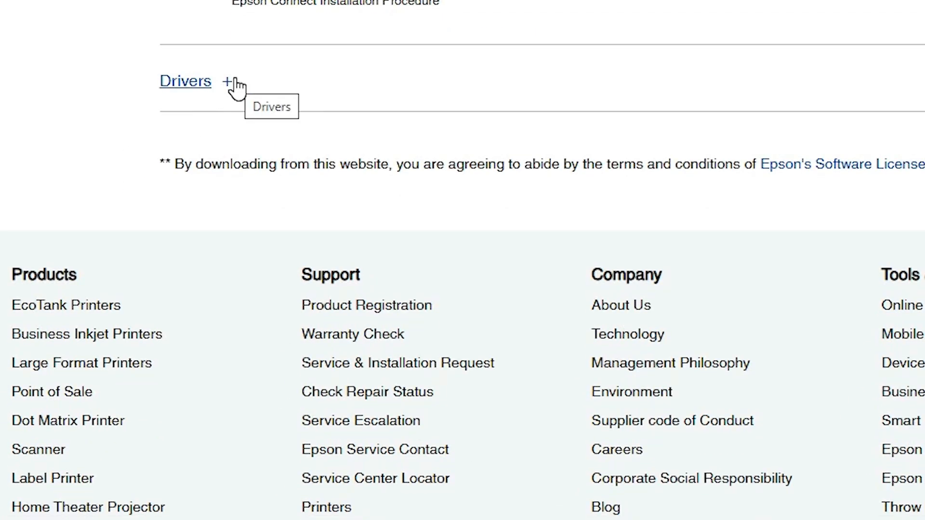
left_click(233, 86)
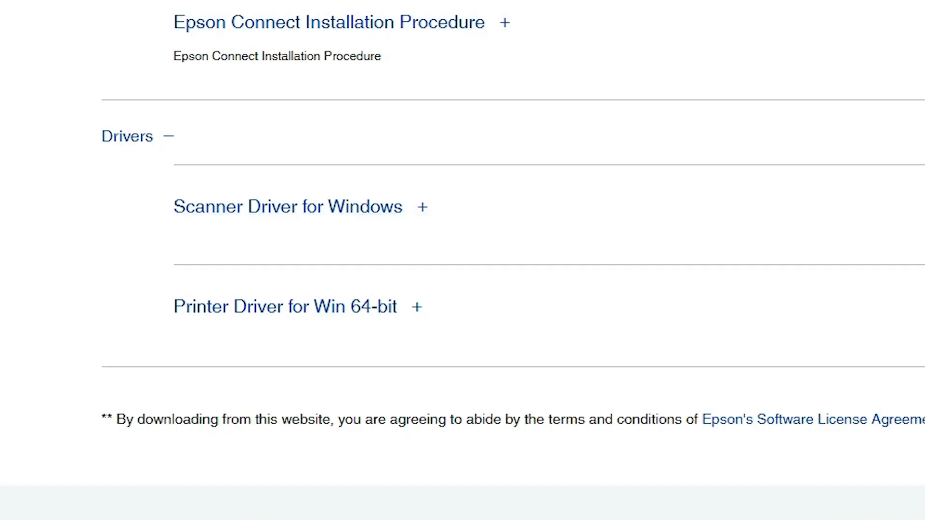
- Download the Scanner Driver for Windows, EpsonScan2_L4160_65230_41_Signed_S.exe, after agreeing to the software license agreement
left_click(684, 222)
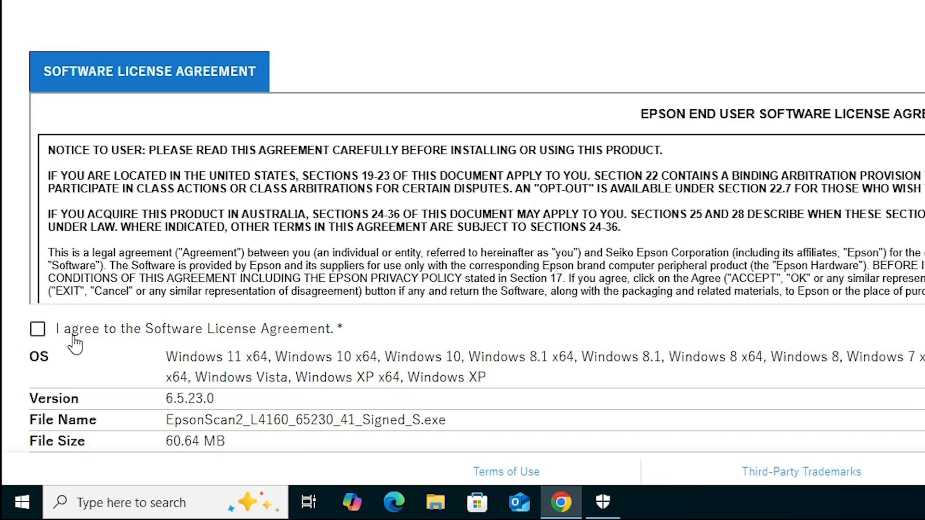
left_click(38, 329)
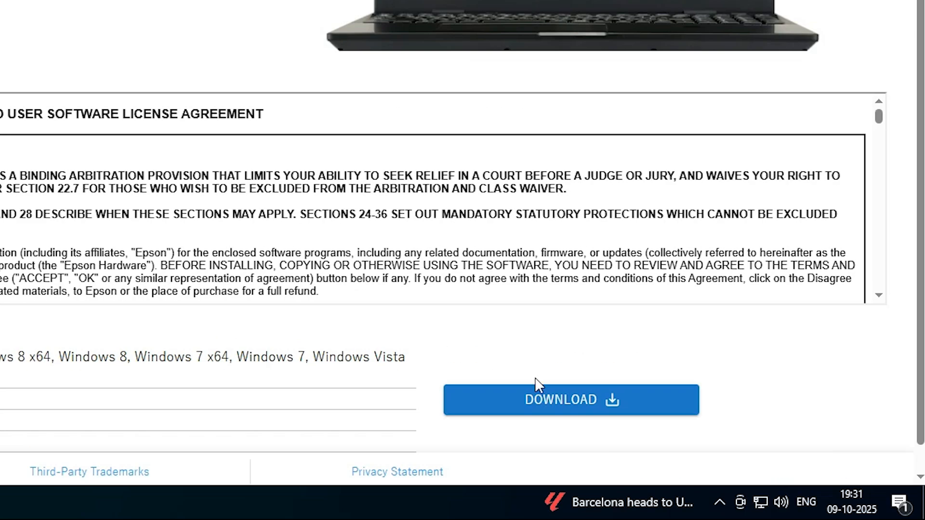
left_click(561, 403)
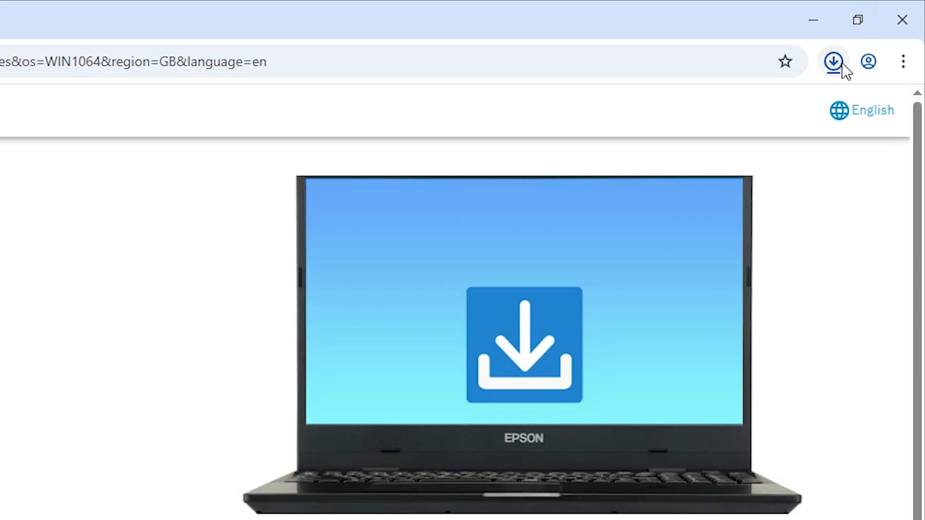
- Show the downloaded EpsonScan2_L4160_65230_41_Signed_S file in its folder, move it to the desktop and close the Downloads window
left_click(844, 57)
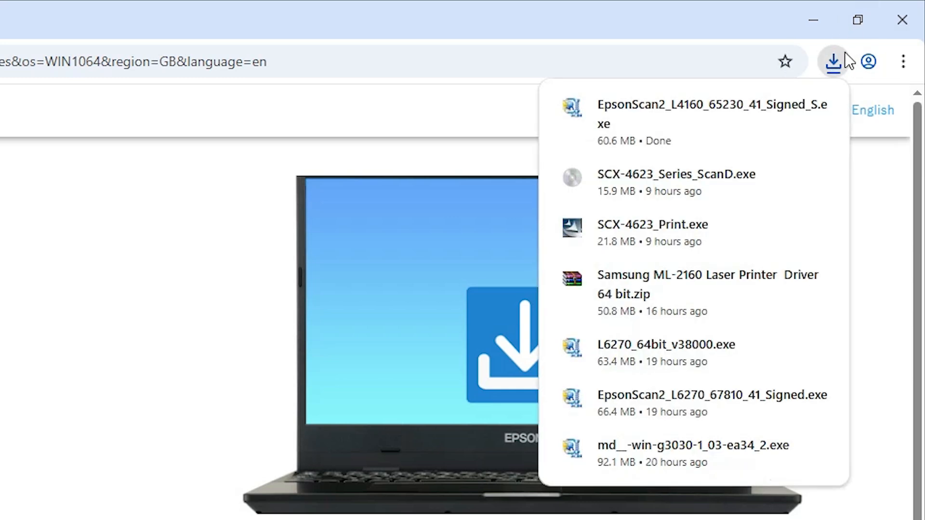
mouse_move(813, 107)
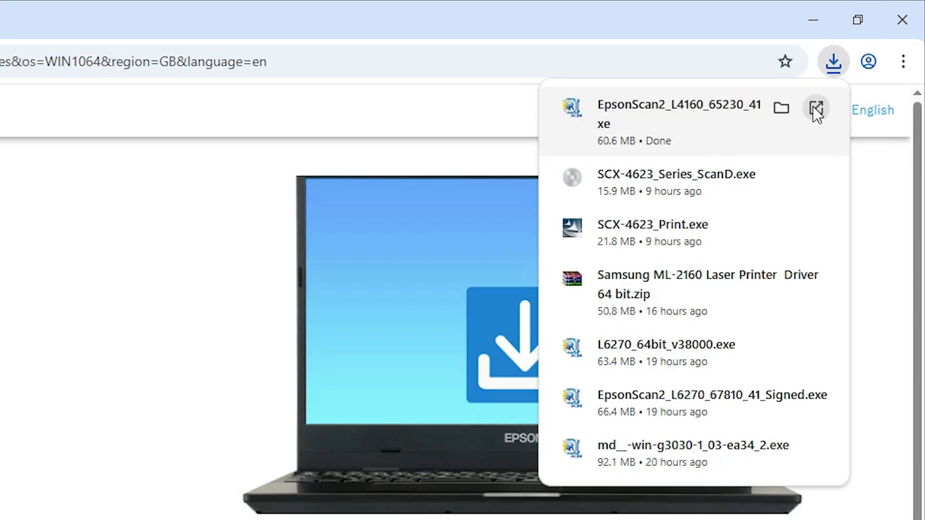
left_click(782, 108)
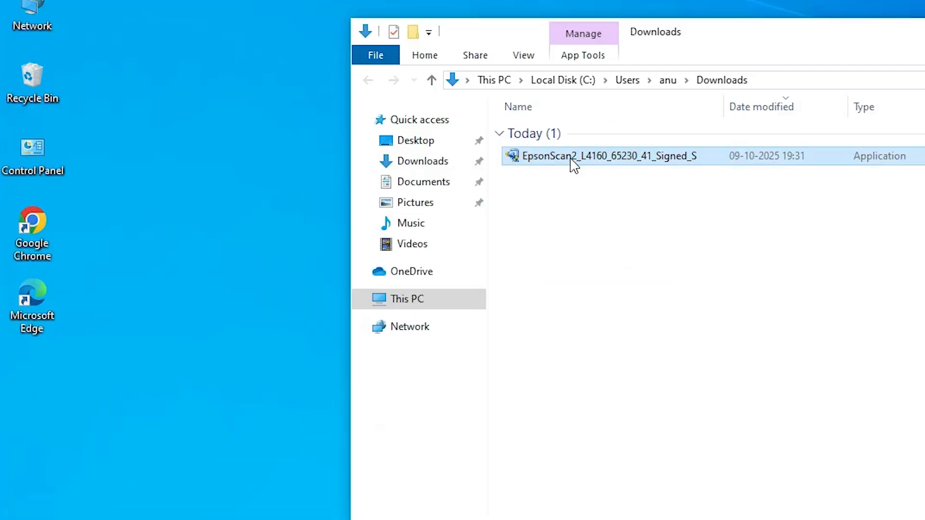
left_click_drag(320, 183, 97, 252)
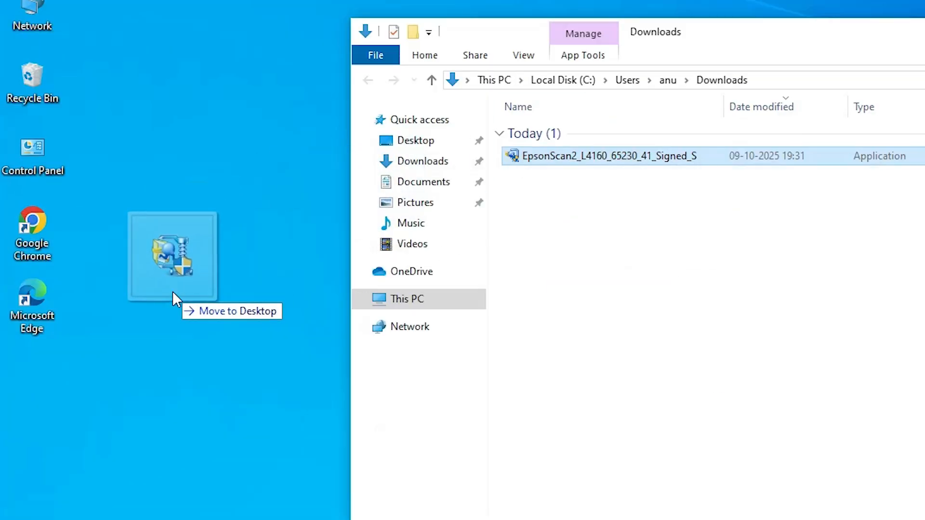
left_click_drag(173, 291, 173, 290)
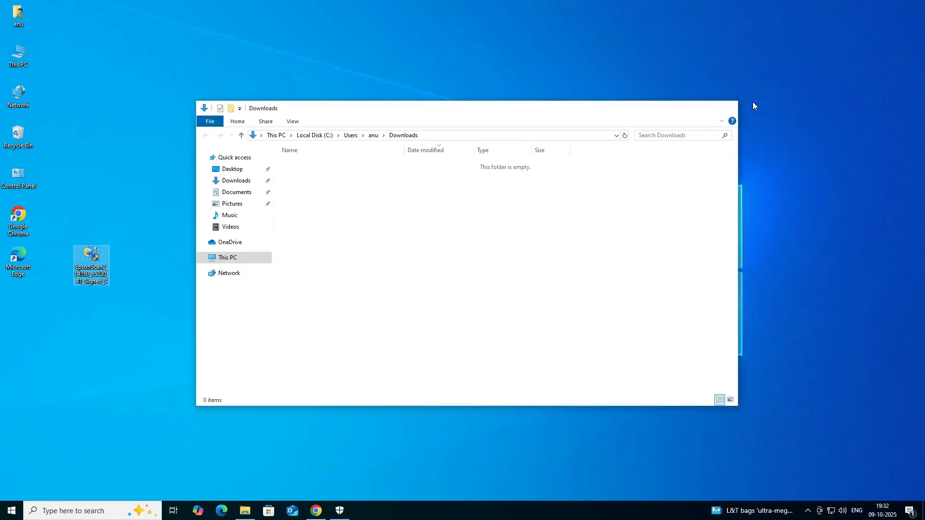
left_click(727, 108)
- Return to the Epson support page in Chrome and download the Printer Driver for Win 64-bit, agreeing to the software license agreement
left_click(316, 510)
left_click(353, 10)
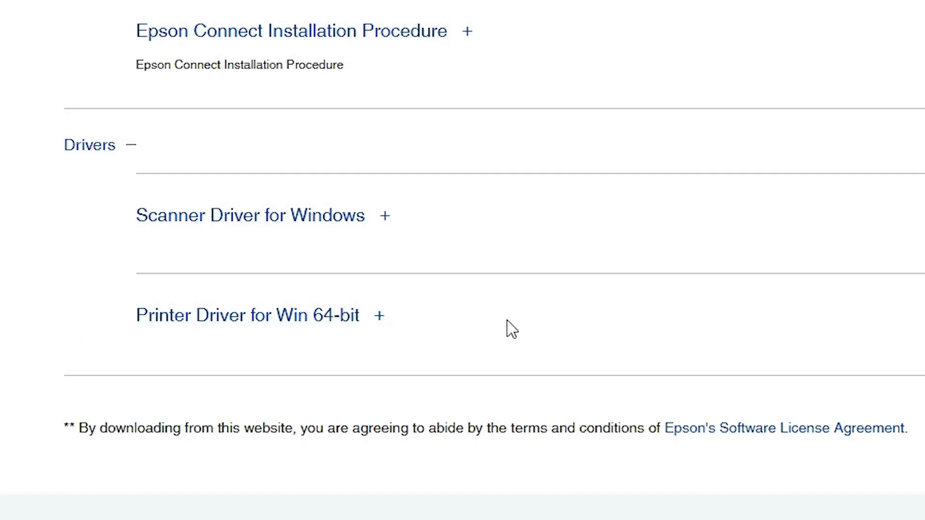
left_click(646, 255)
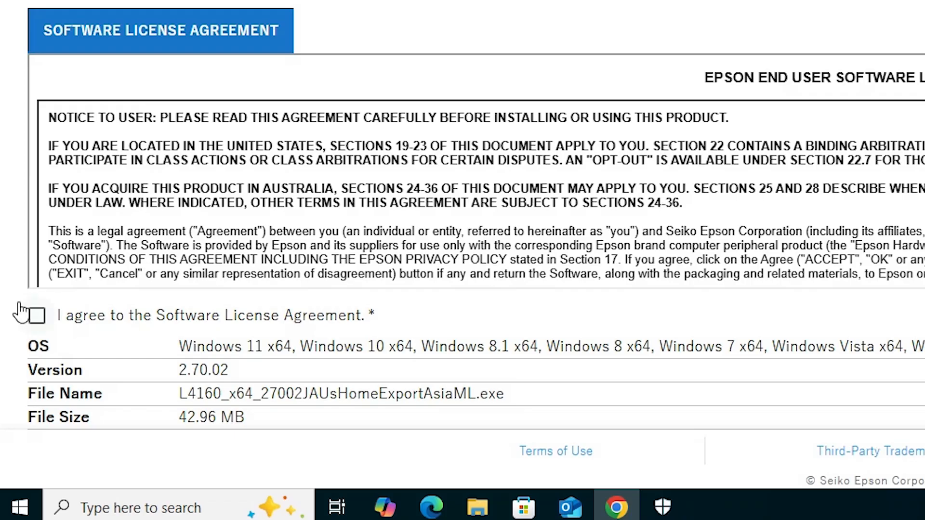
left_click(28, 383)
left_click(692, 380)
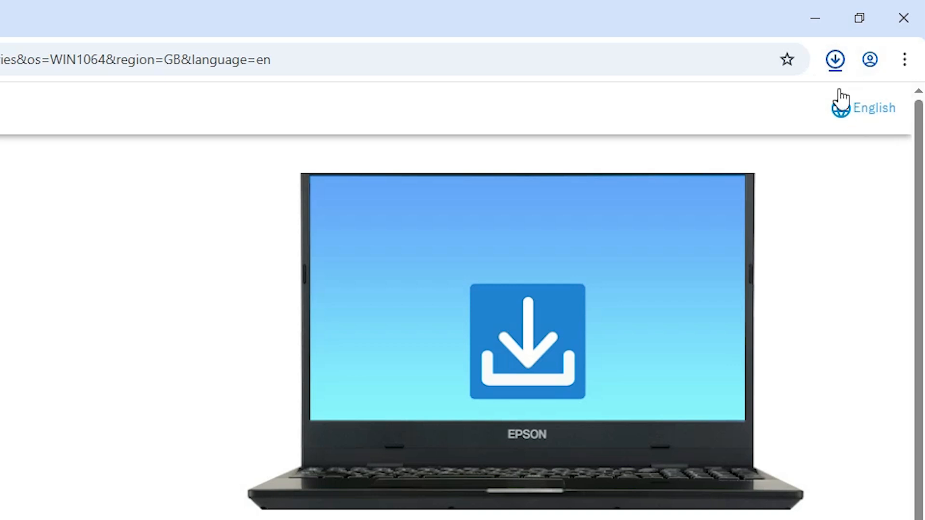
- Move the downloaded L4160_x64_27002JAUsHomeExportAsiaML file from the Downloads folder to the desktop, below the EpsonScan2 installer
left_click(838, 60)
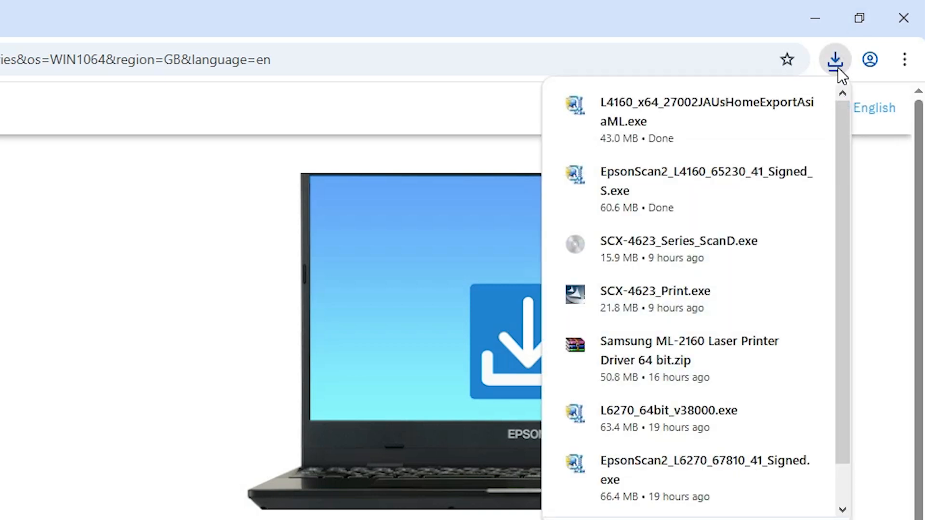
left_click(769, 104)
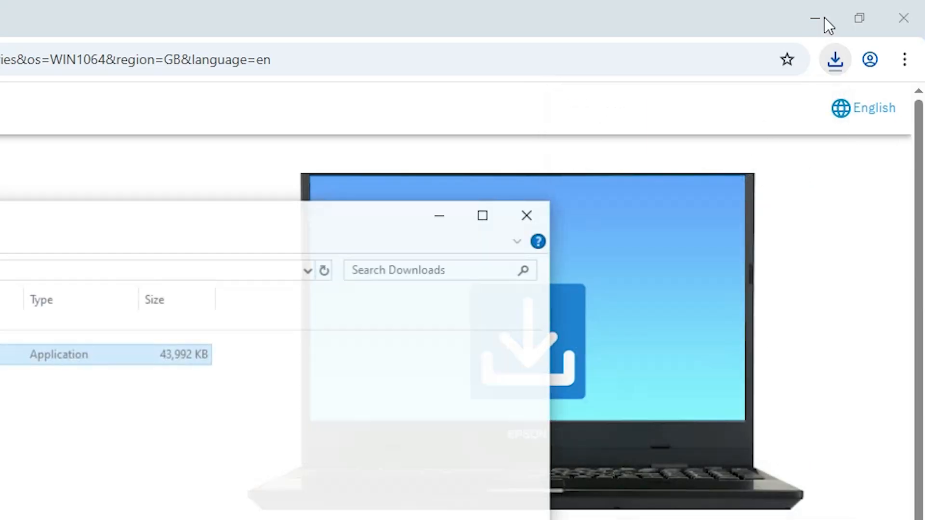
left_click(824, 19)
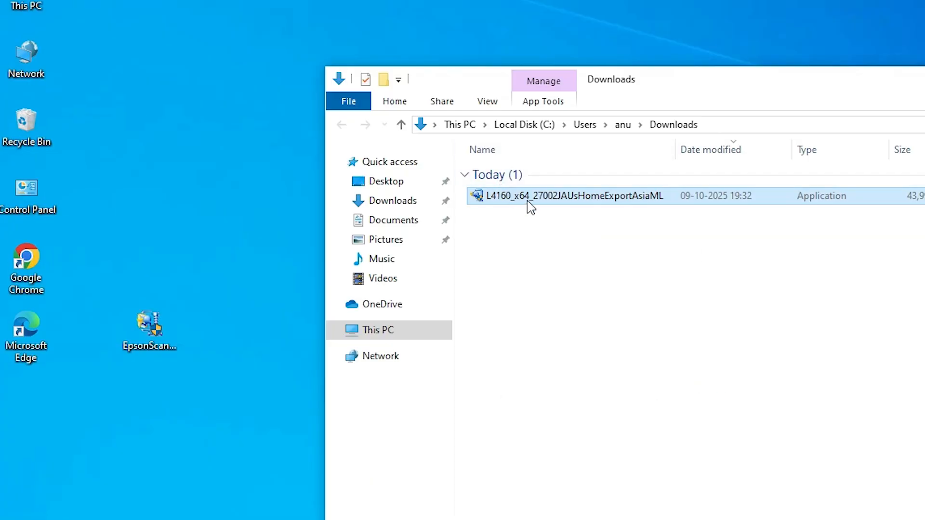
left_click_drag(528, 202, 114, 470)
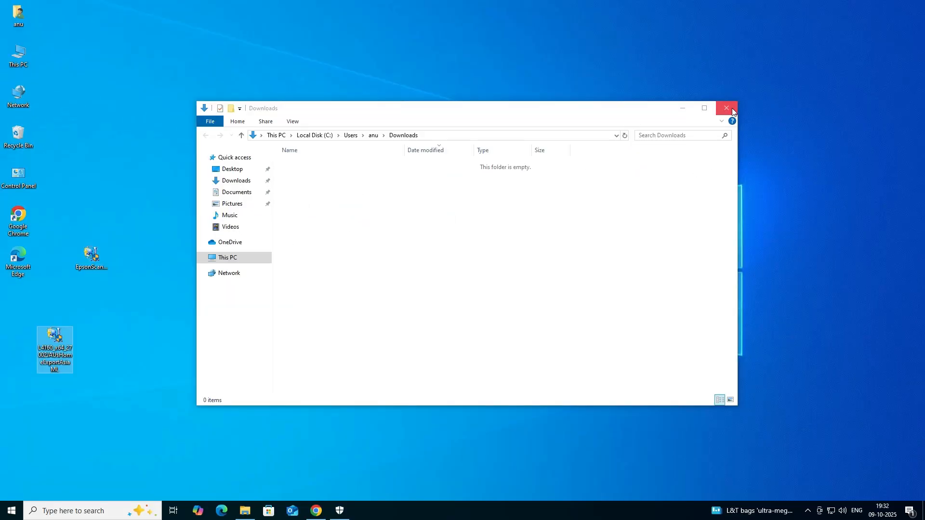
left_click(725, 108)
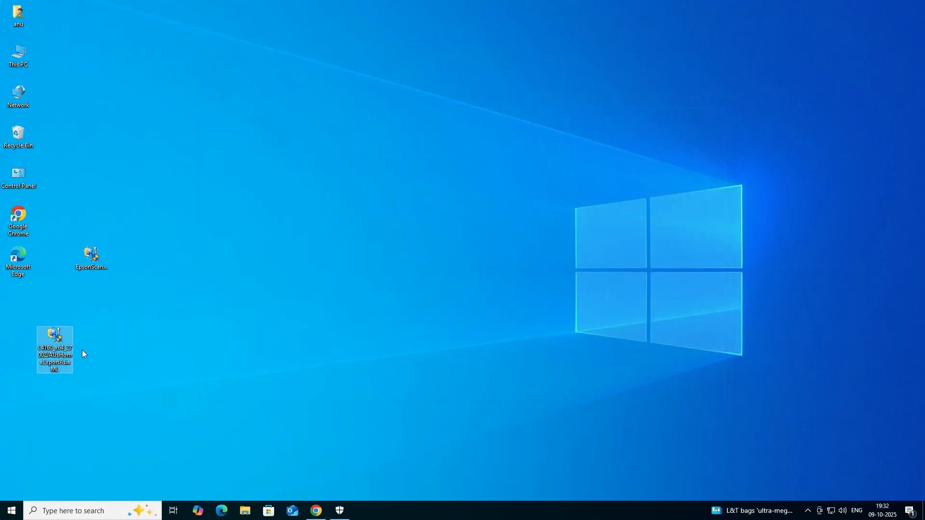
left_click_drag(98, 325, 99, 326)
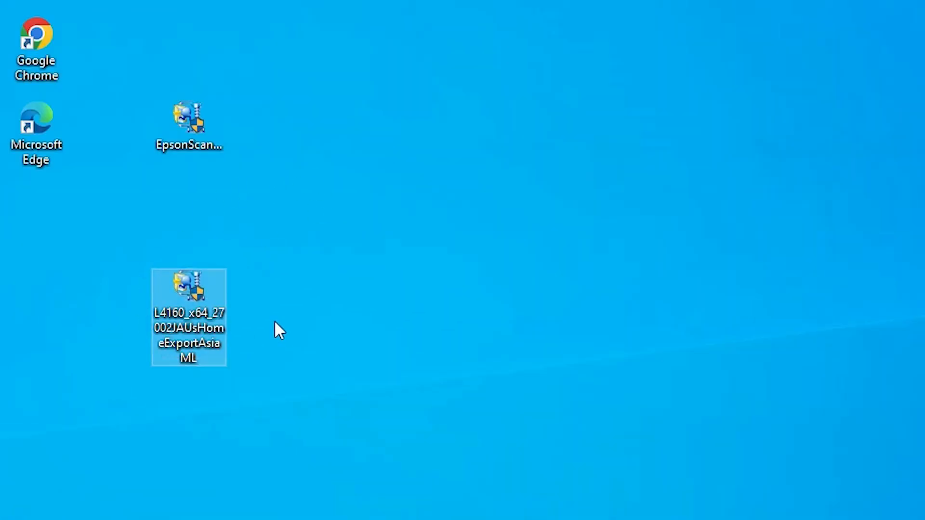
- Extract the L4160_x64_27002JAUsHomeExportAsiaML installer with WinRAR and place the extracted folder beside it on the desktop
left_click(186, 117)
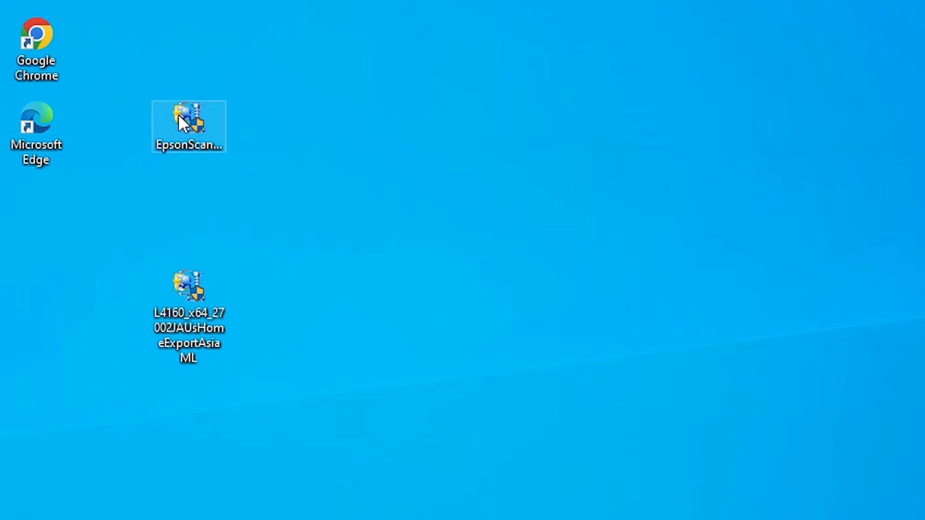
left_click(192, 321)
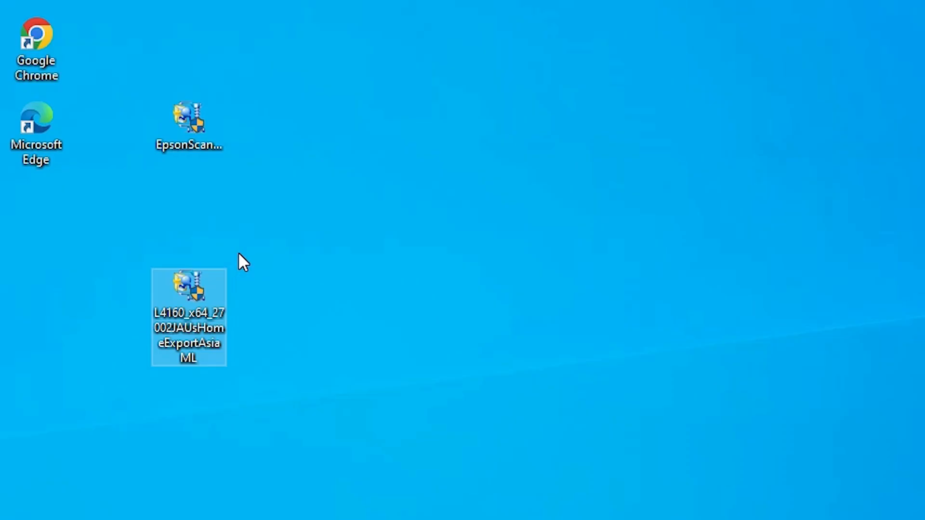
right_click(178, 291)
left_click(303, 72)
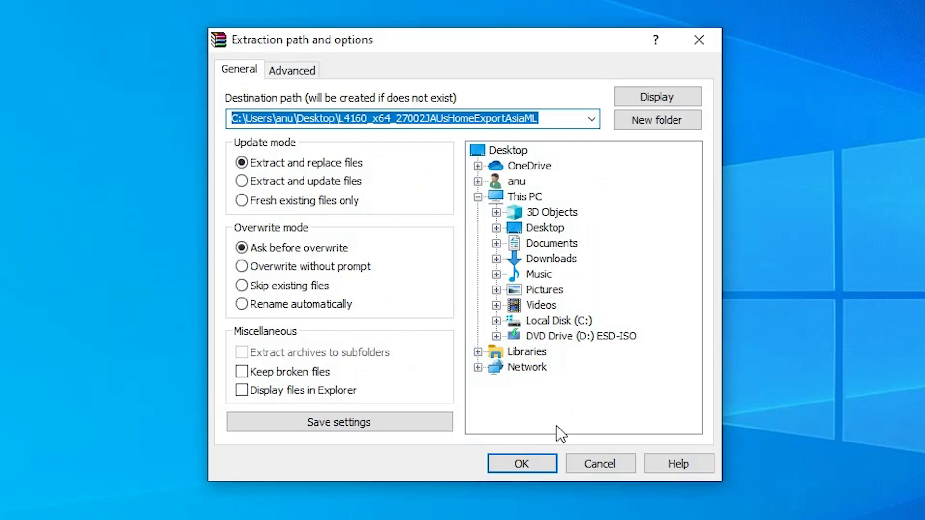
left_click(523, 464)
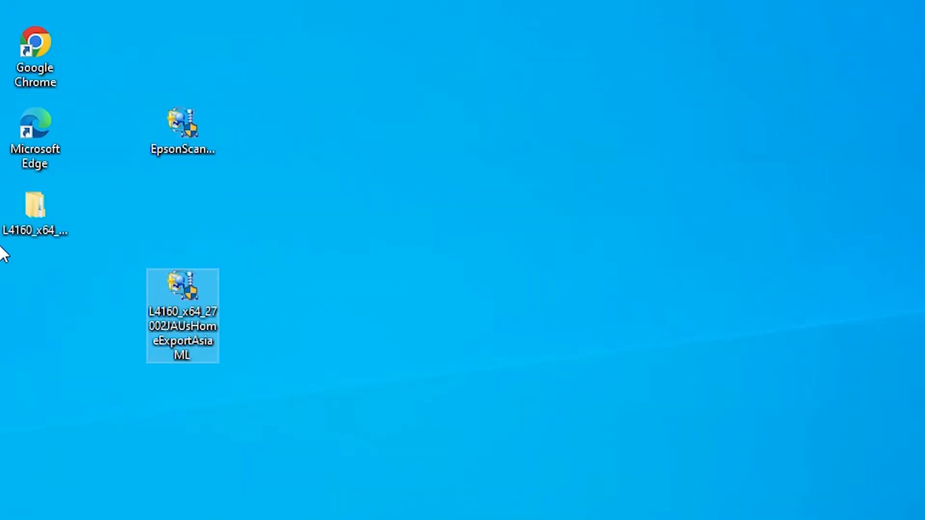
left_click_drag(34, 226, 118, 344)
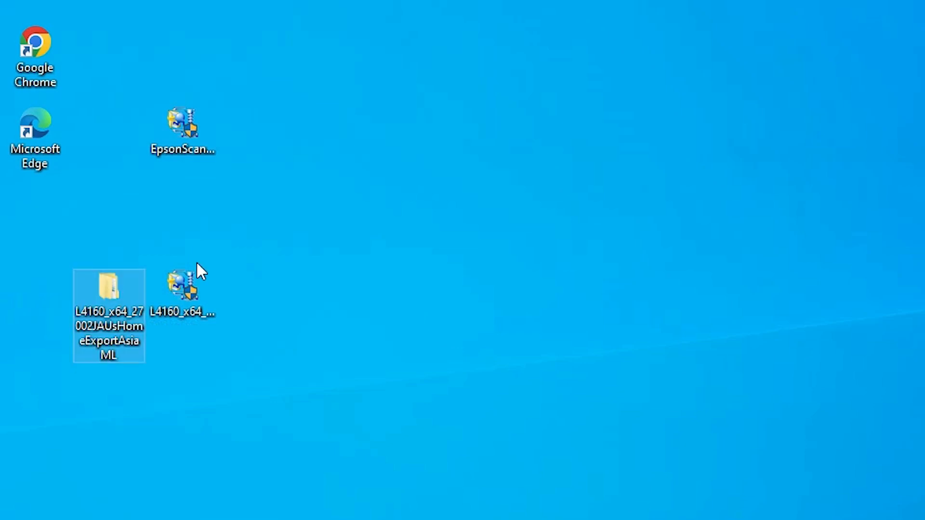
- Inspect the driver files in the WINX64 subfolder of the extracted L4160_x64_27002JAUsHomeExportAsiaML folder and close the window
double_click(110, 309)
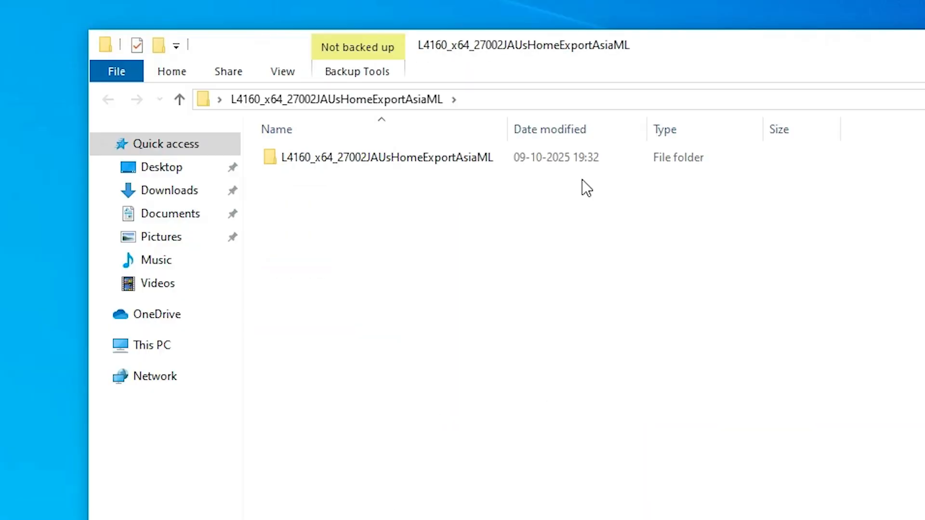
double_click(412, 153)
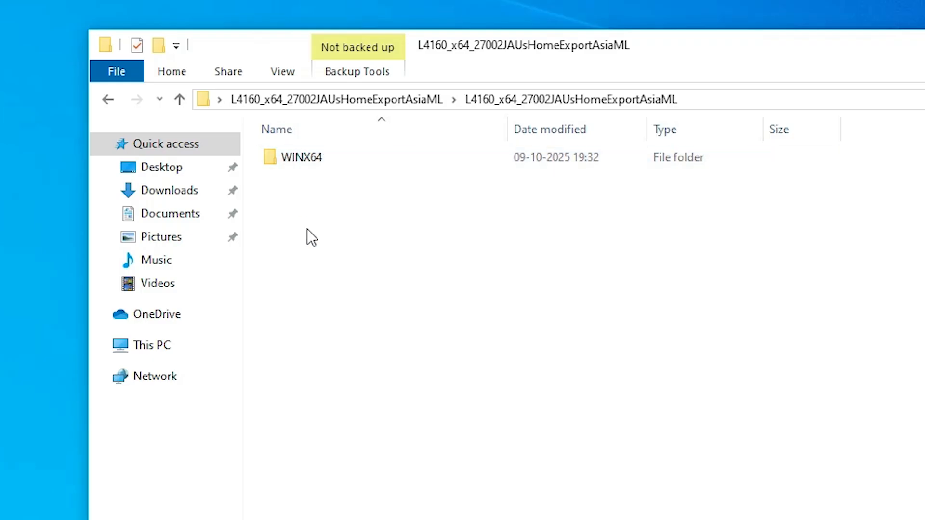
double_click(328, 157)
scroll(404, 232, "down", 10)
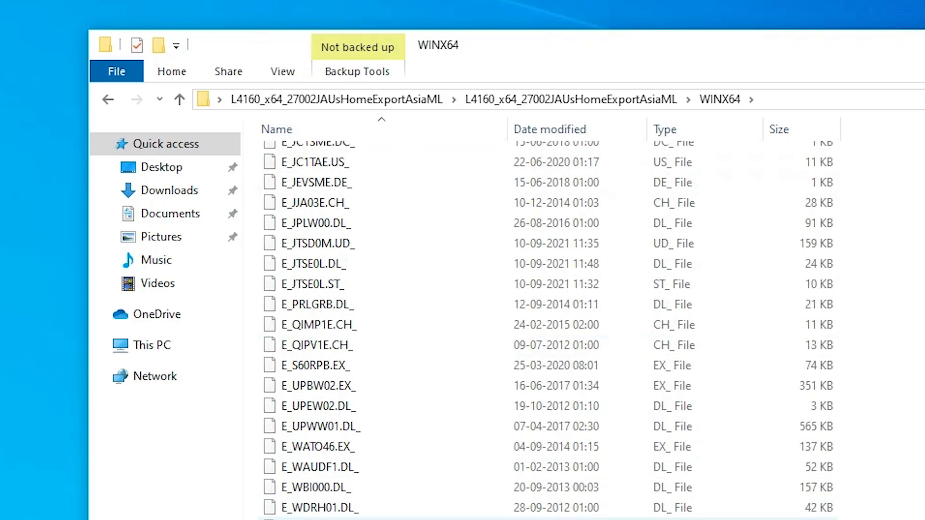
scroll(405, 231, "up", 8)
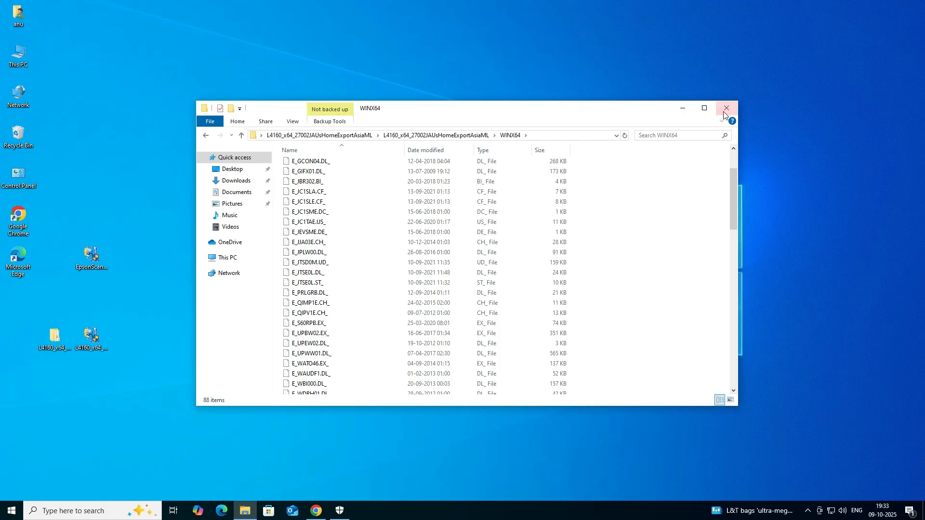
left_click(727, 108)
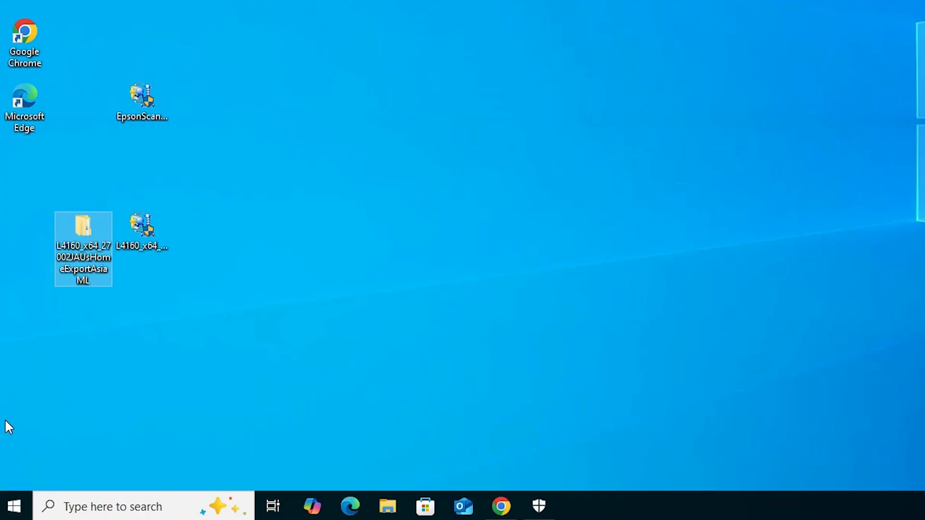
left_click(138, 248)
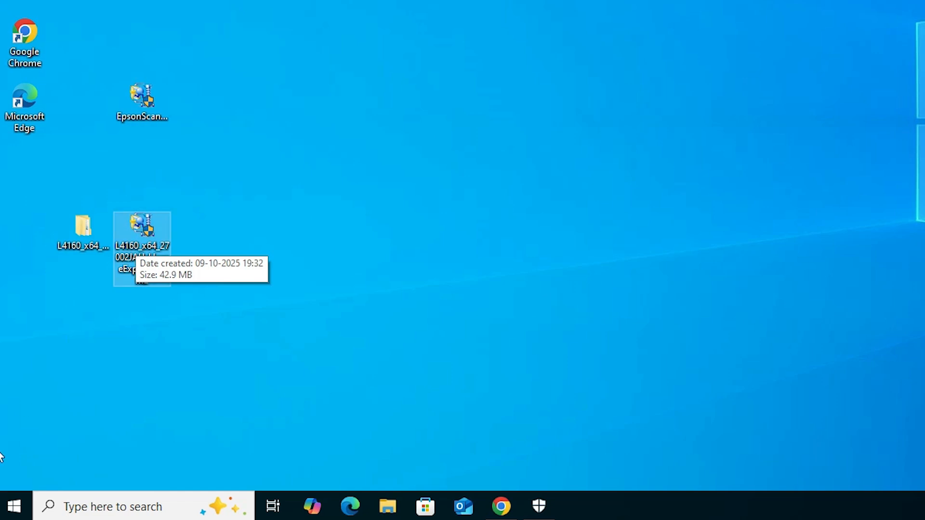
- Open the Printers & scanners settings and start adding a printer that isn't listed
left_click(7, 511)
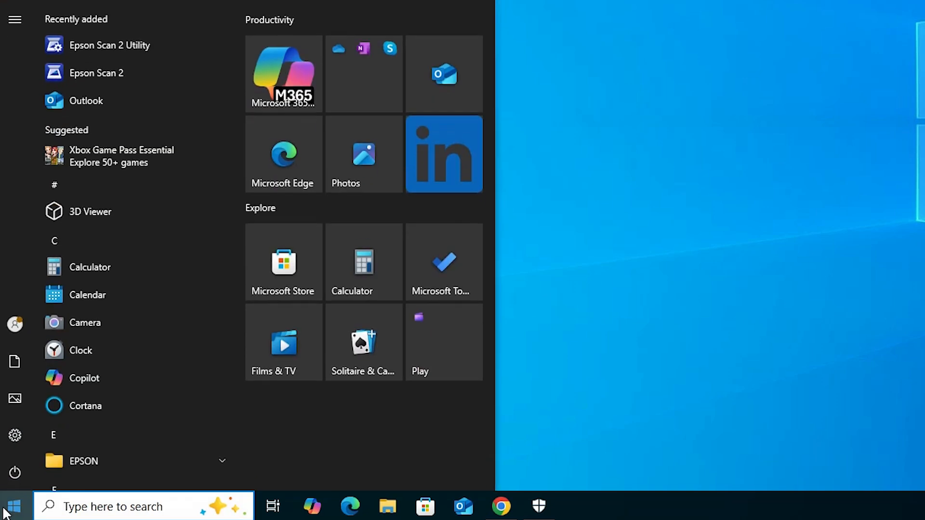
type("pr")
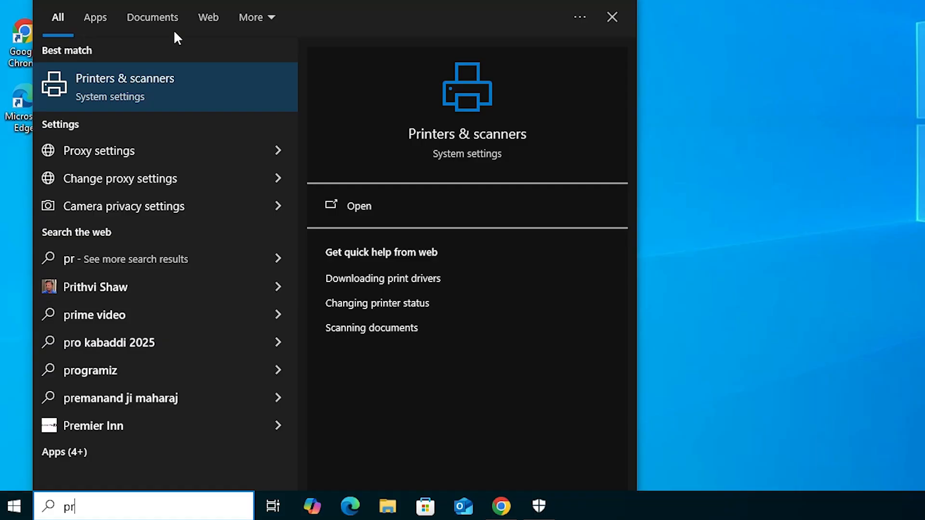
left_click(175, 69)
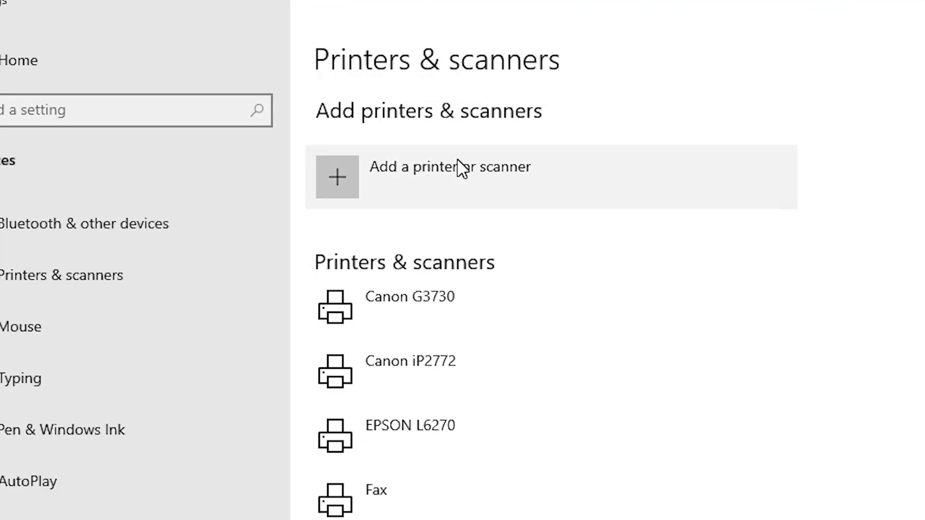
left_click(516, 175)
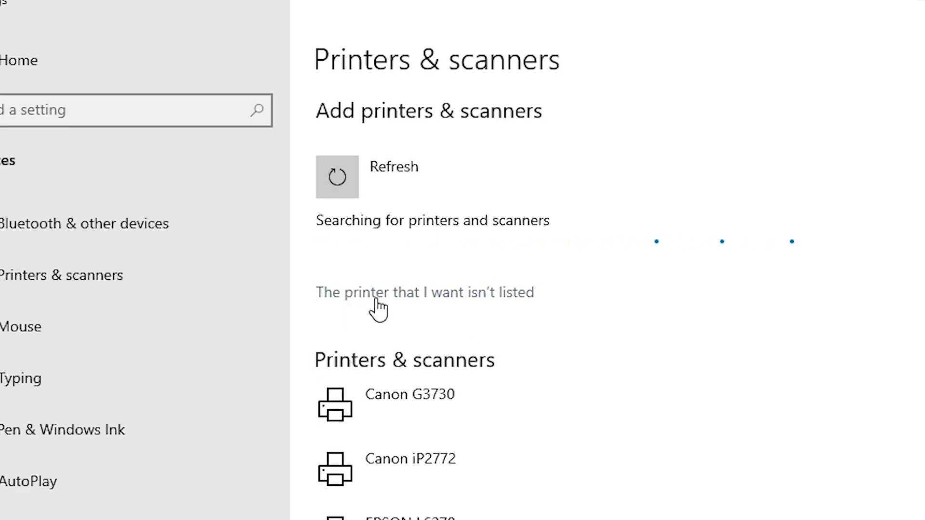
left_click(493, 300)
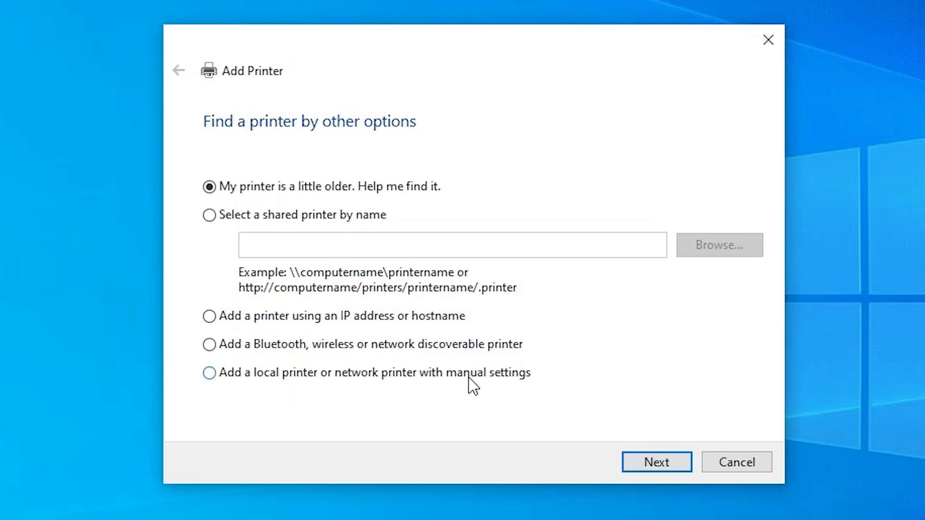
- Choose to add a local printer with manual settings, using the existing USB_001 (Local Port)
left_click(318, 377)
left_click(672, 460)
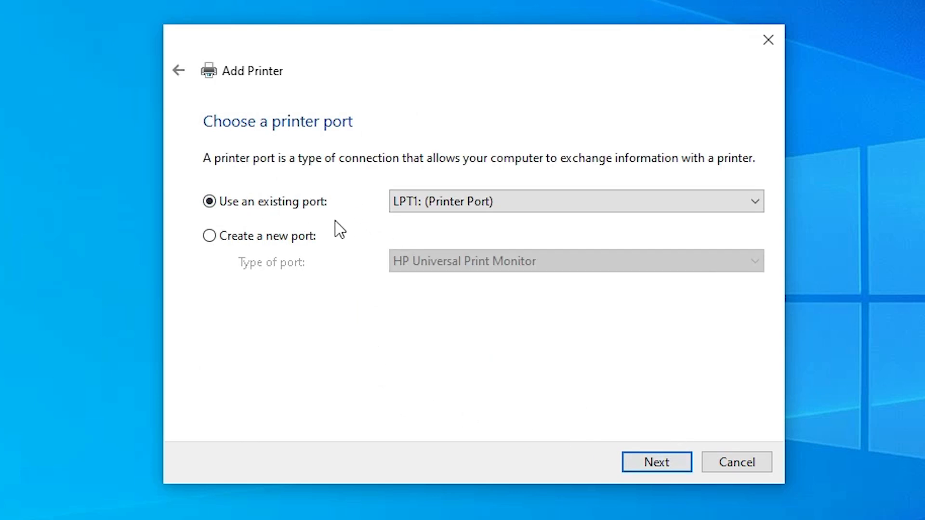
left_click(501, 202)
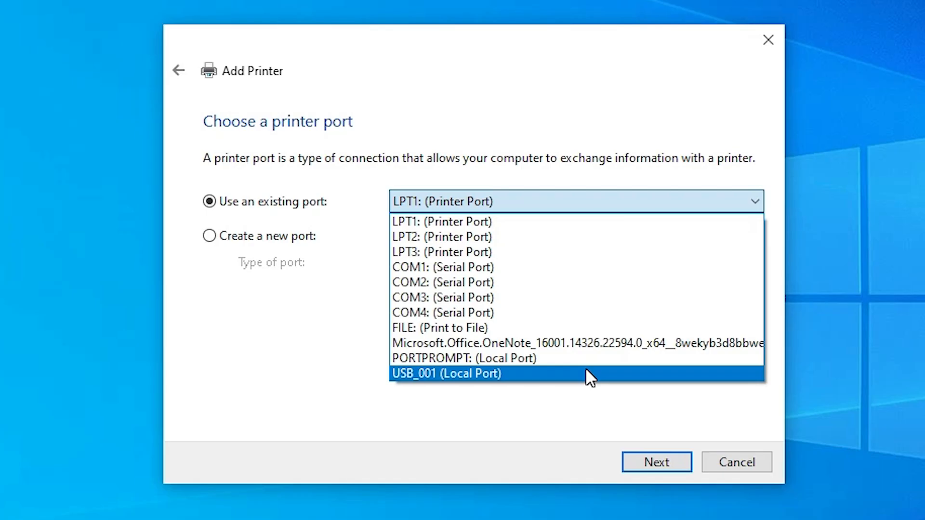
left_click(586, 372)
left_click(682, 461)
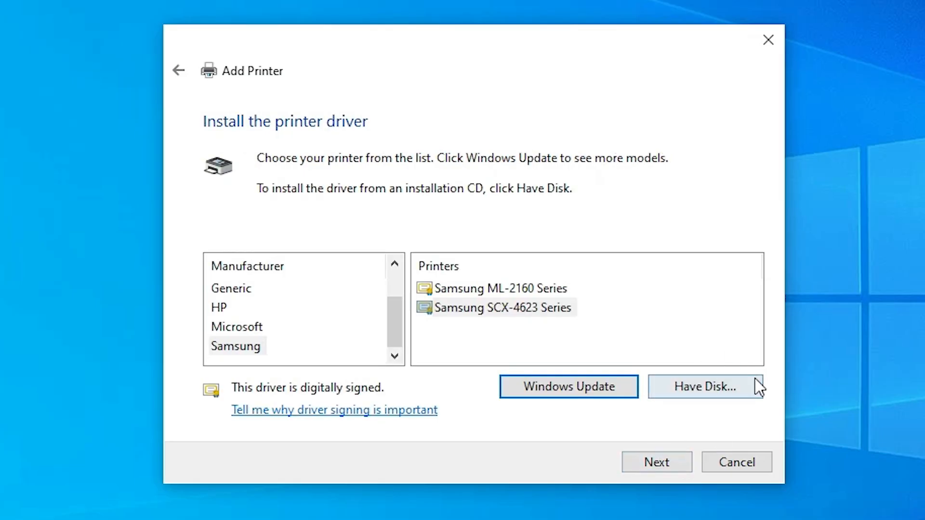
- Load the printer driver from disk using the E_WF1SME file in the extracted L4160 folder's WINX64 subfolder on the desktop
left_click(736, 376)
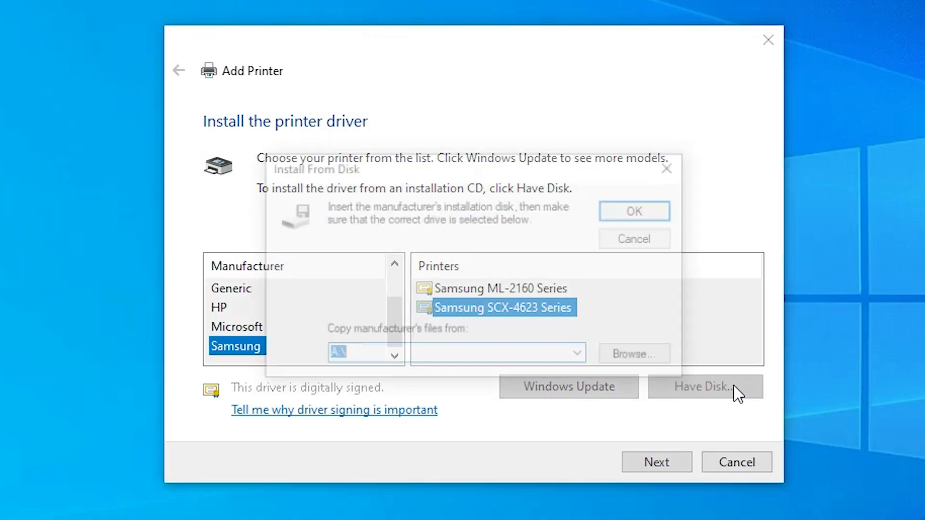
left_click(652, 357)
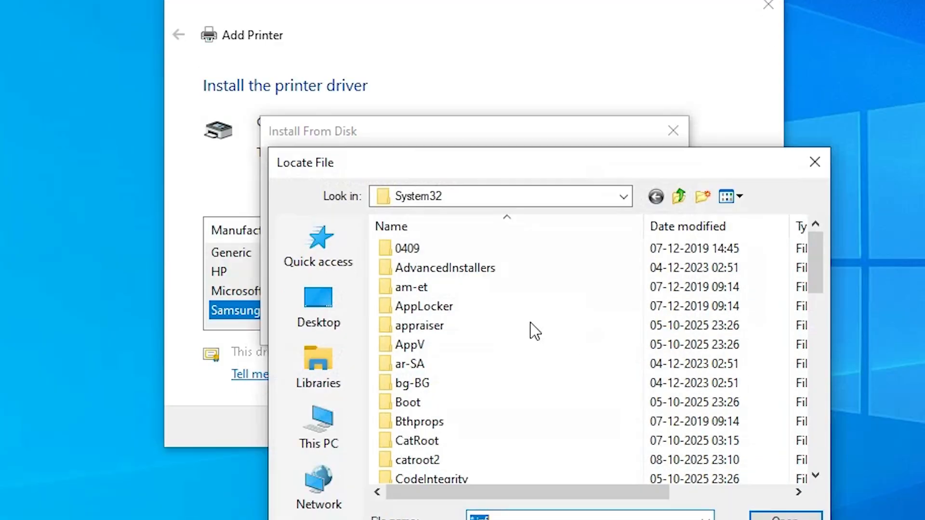
left_click(332, 207)
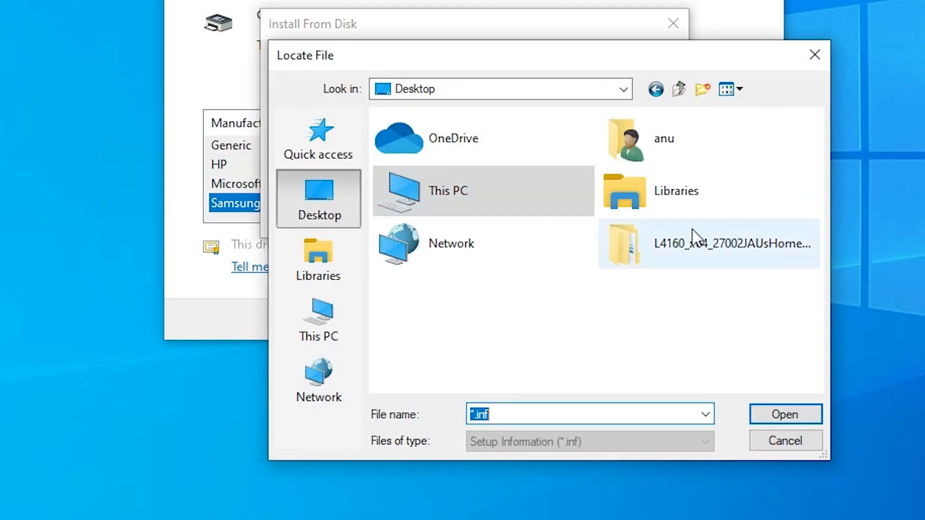
double_click(631, 244)
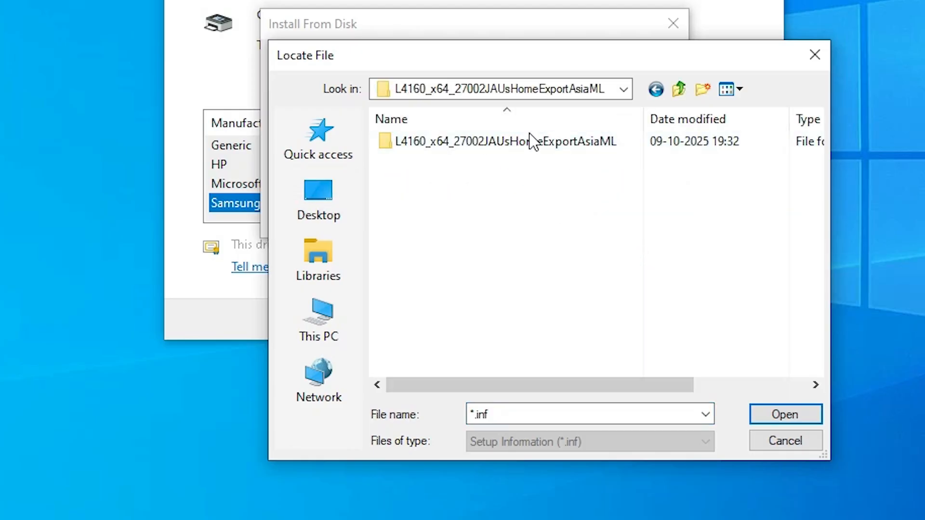
double_click(486, 143)
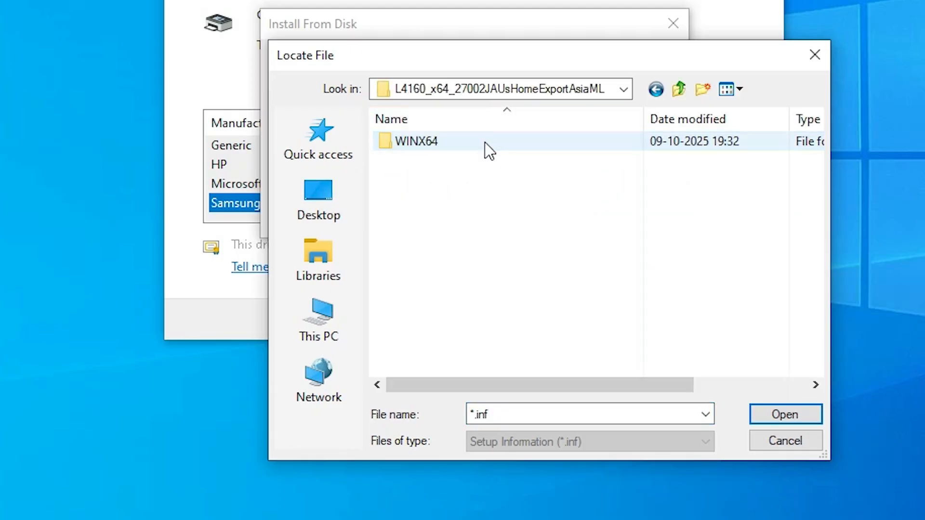
double_click(454, 147)
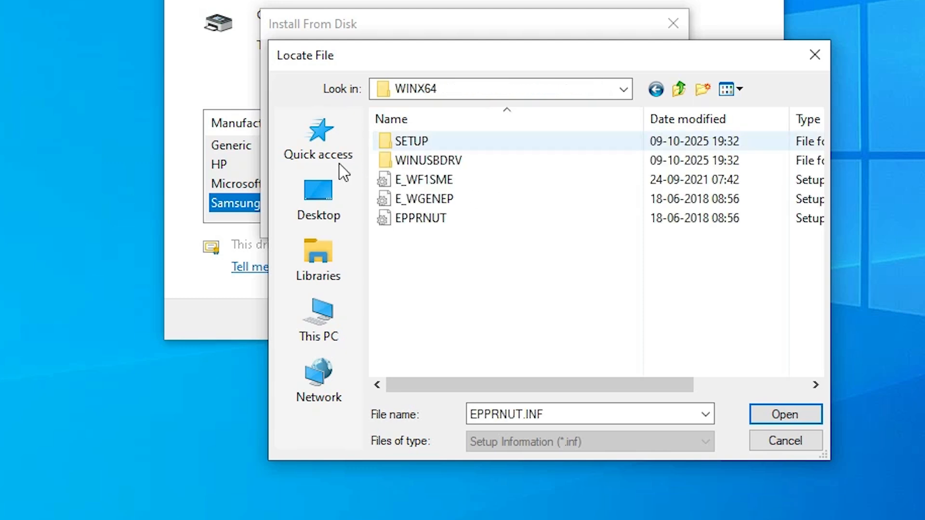
left_click(446, 188)
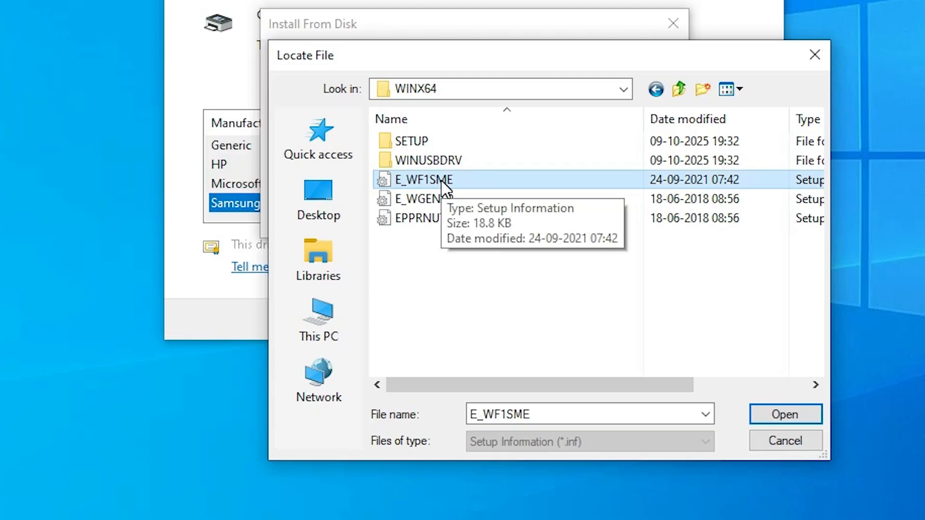
left_click(781, 415)
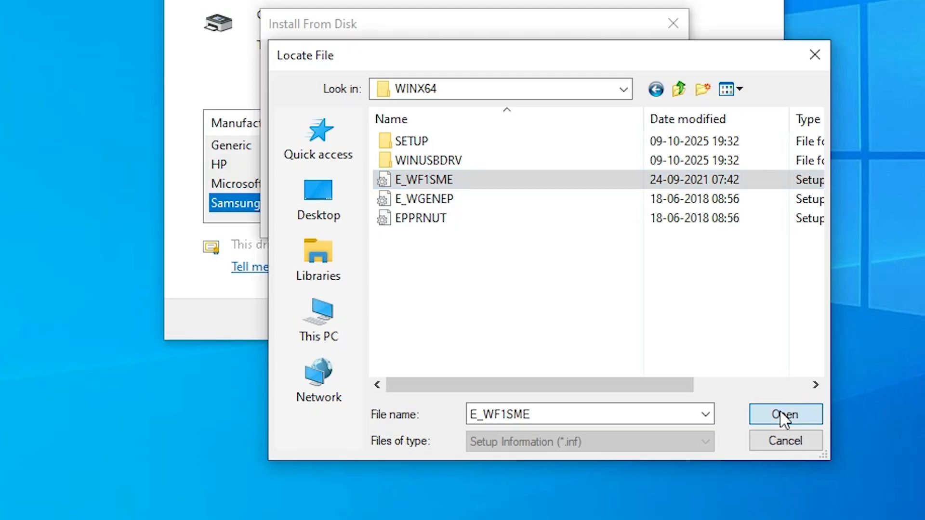
left_click(641, 216)
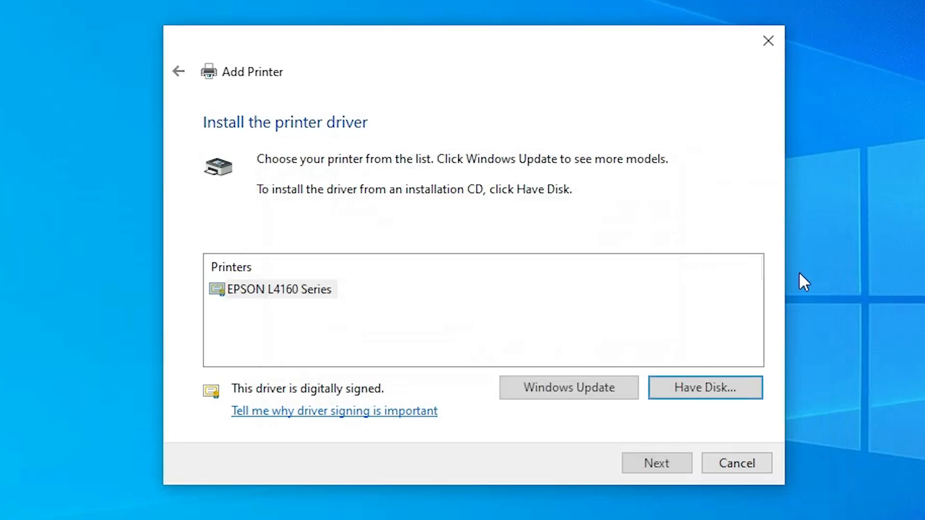
- Install the EPSON L4160 Series driver with the printer name EPSON L4160, without sharing the printer, and finish the wizard
left_click(271, 293)
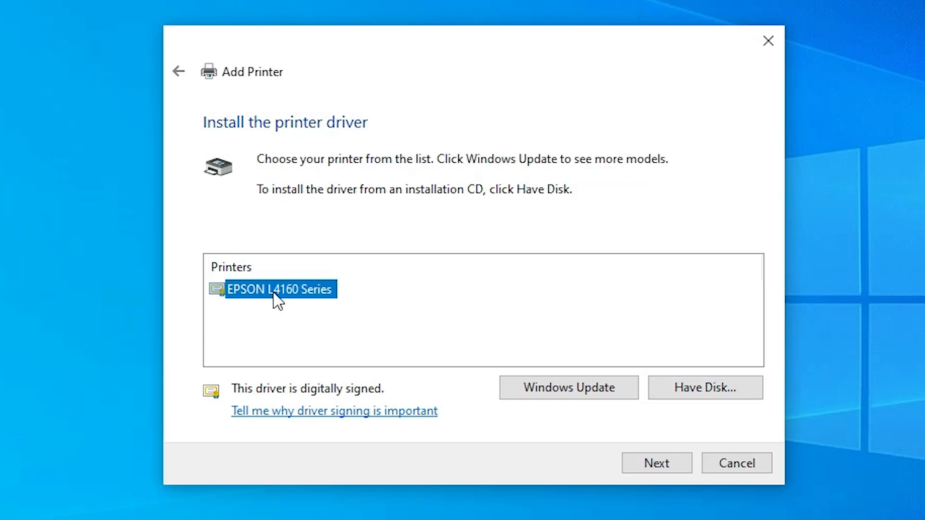
left_click(672, 463)
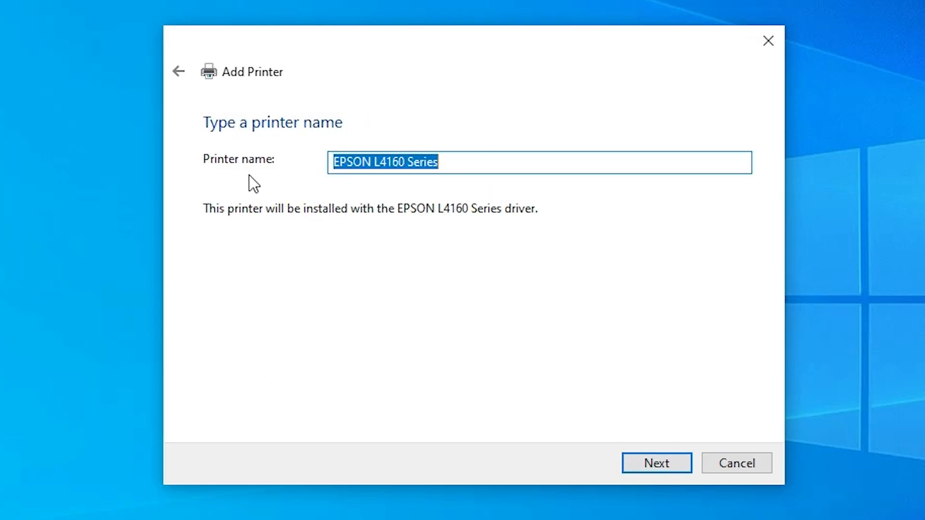
left_click(427, 162)
double_click(428, 162)
key("BackSpace")
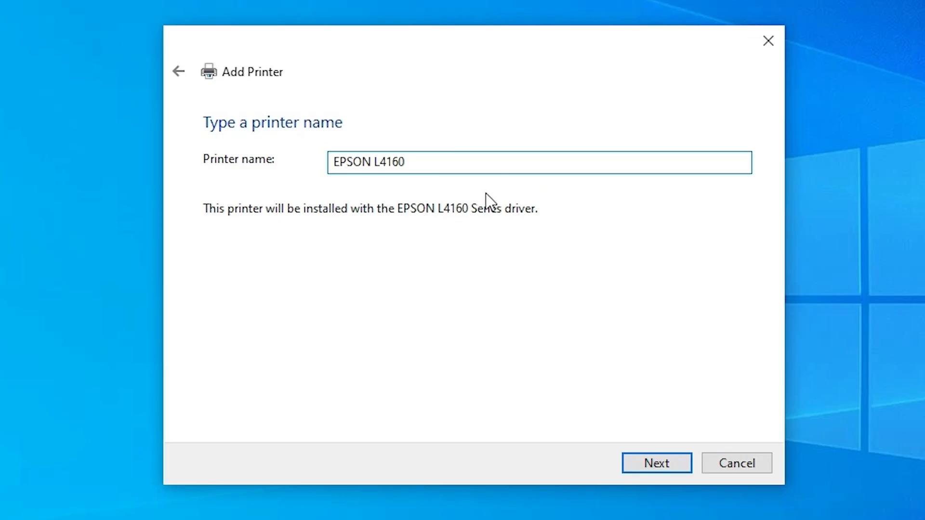
left_click(672, 463)
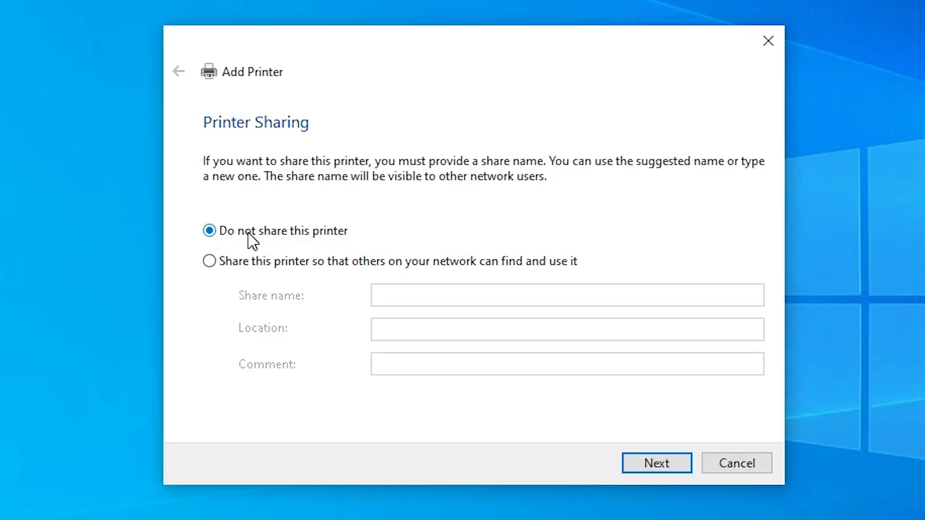
left_click(658, 462)
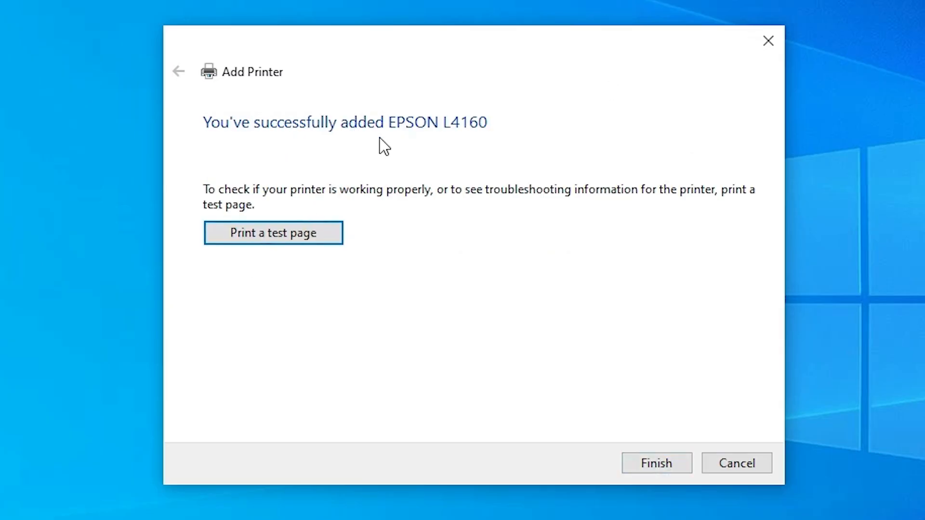
left_click(653, 463)
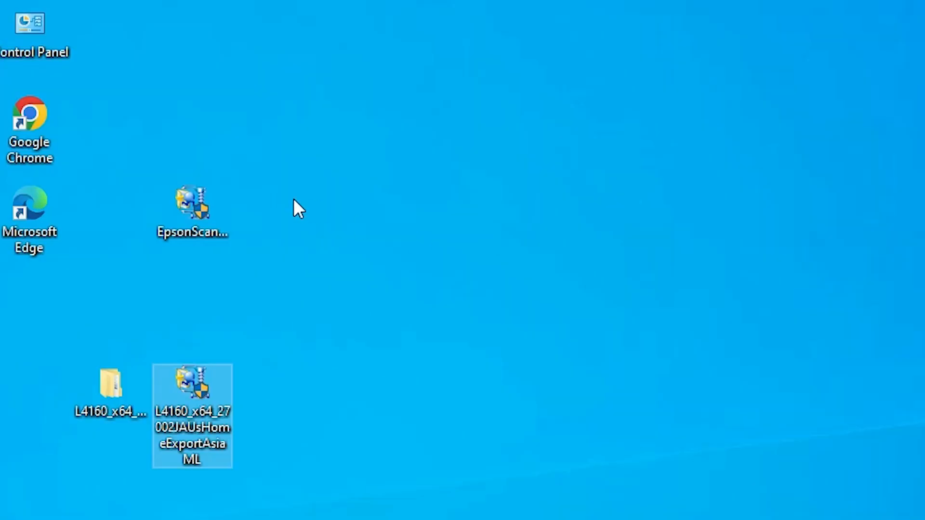
- Run the EpsonScan2_L4160_65230_41_Signed_S installer from the desktop as administrator and allow it to make changes
left_click(96, 254)
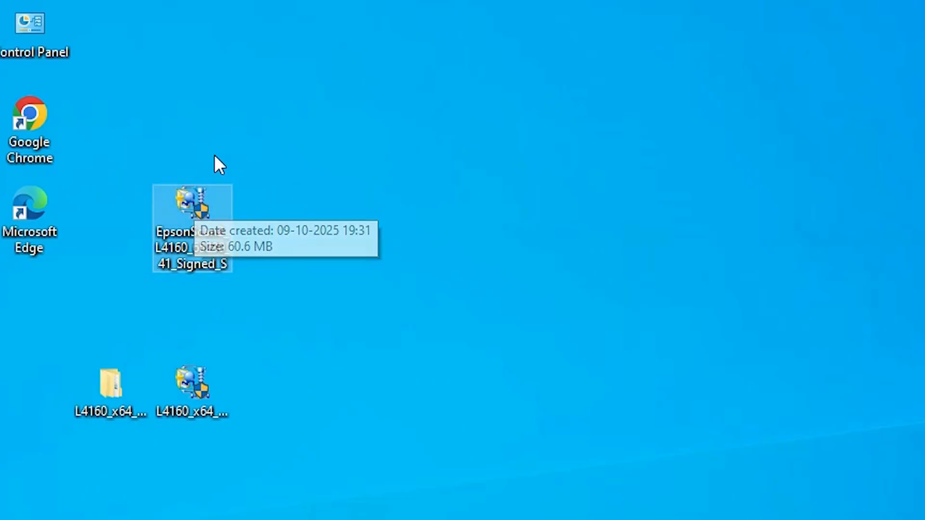
double_click(181, 206)
right_click(181, 206)
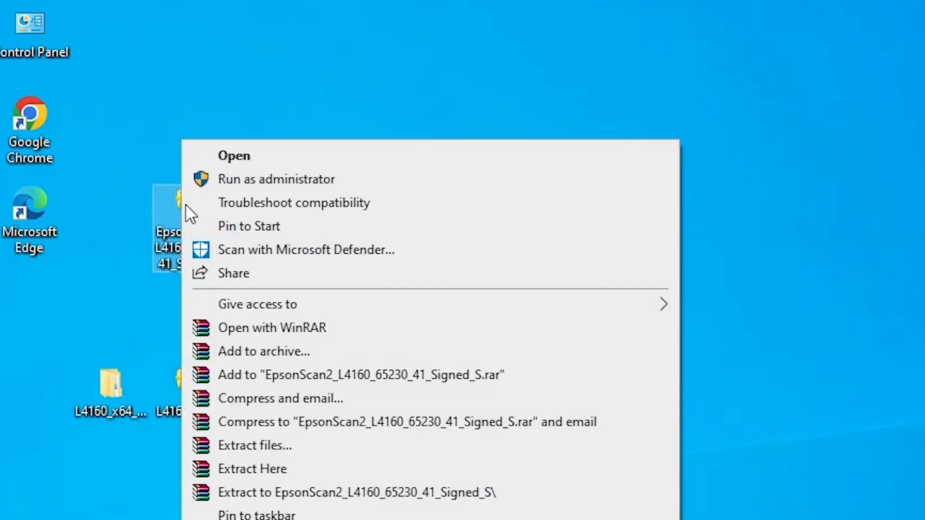
left_click(293, 181)
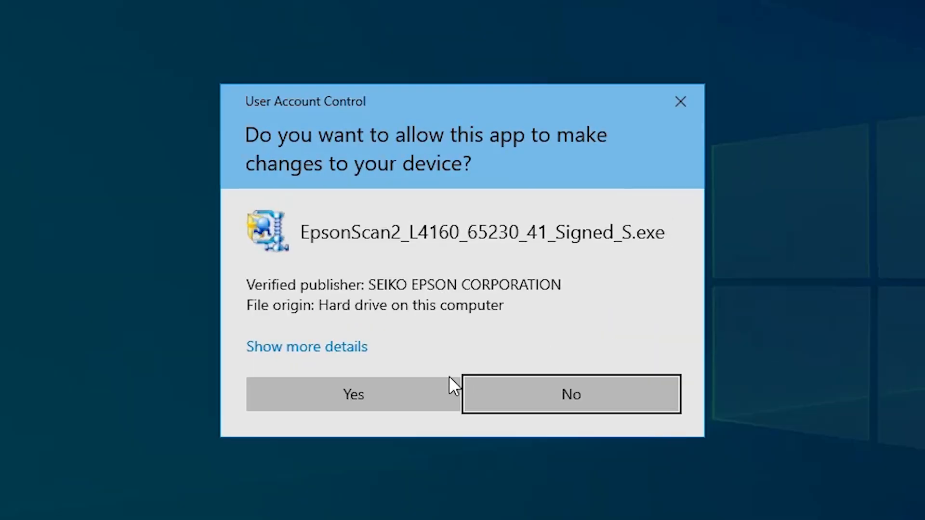
left_click(439, 347)
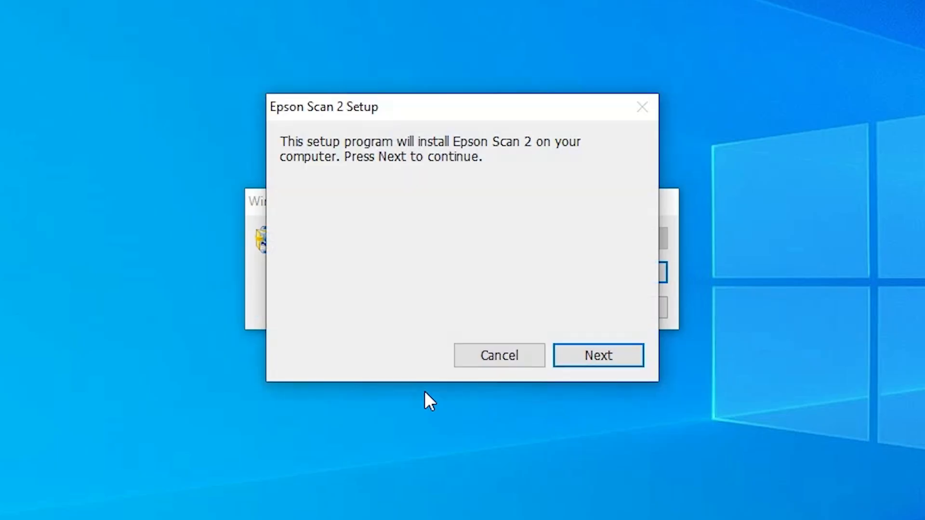
- Install Epson Scan 2 through its setup wizard, accepting the license agreement, and finish the setup
left_click(599, 345)
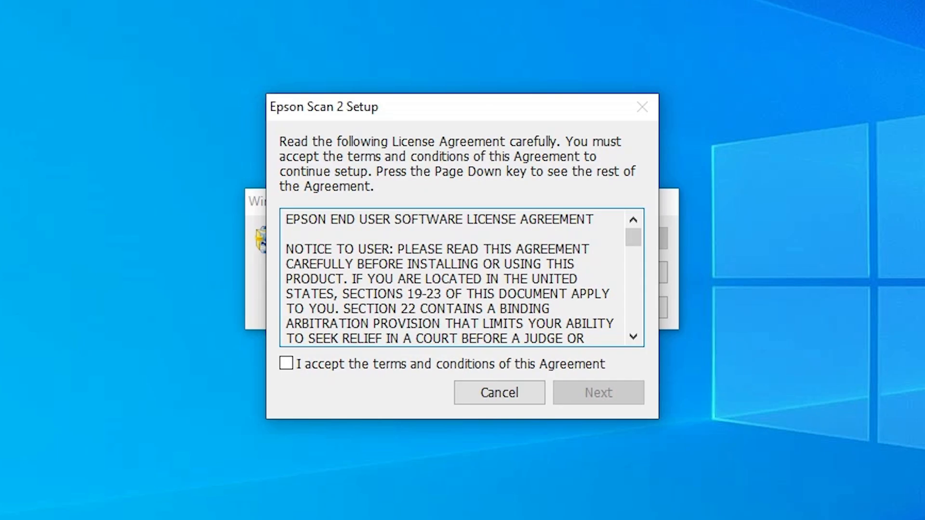
left_click(375, 362)
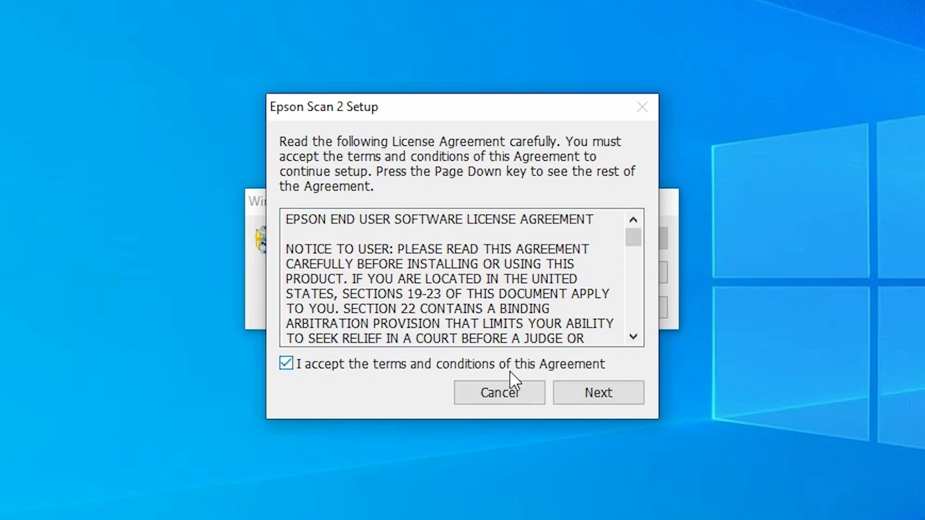
left_click(609, 390)
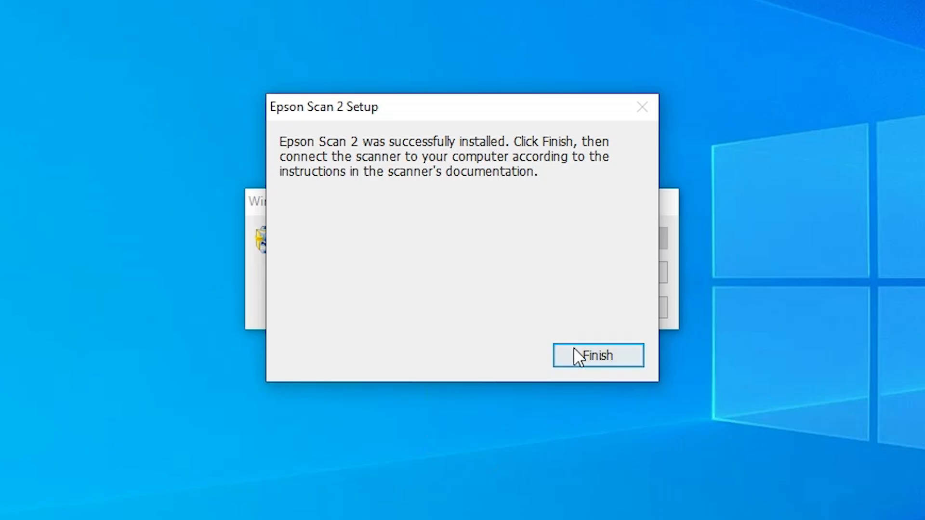
left_click(579, 359)
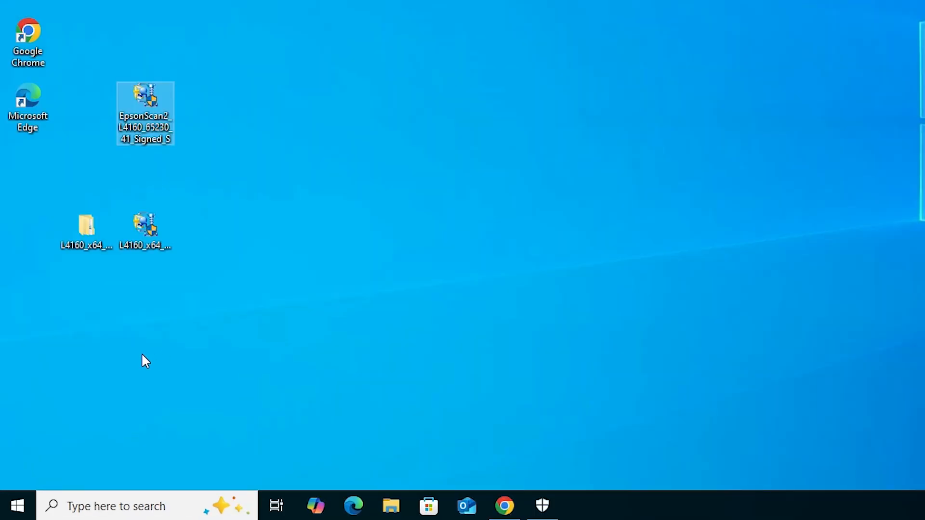
- Open the Windows Printers & scanners settings and check the list of installed devices for the EPSON L4160
left_click(17, 505)
type("pr")
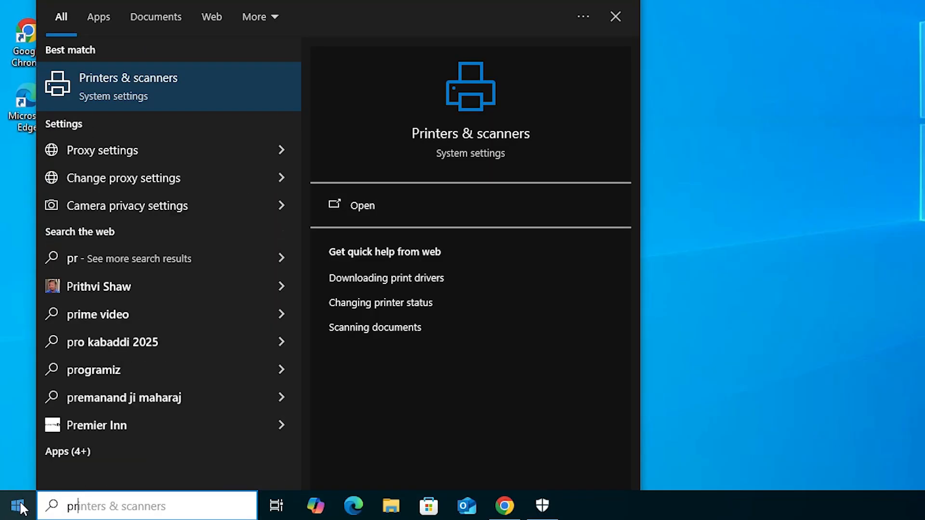
left_click(164, 72)
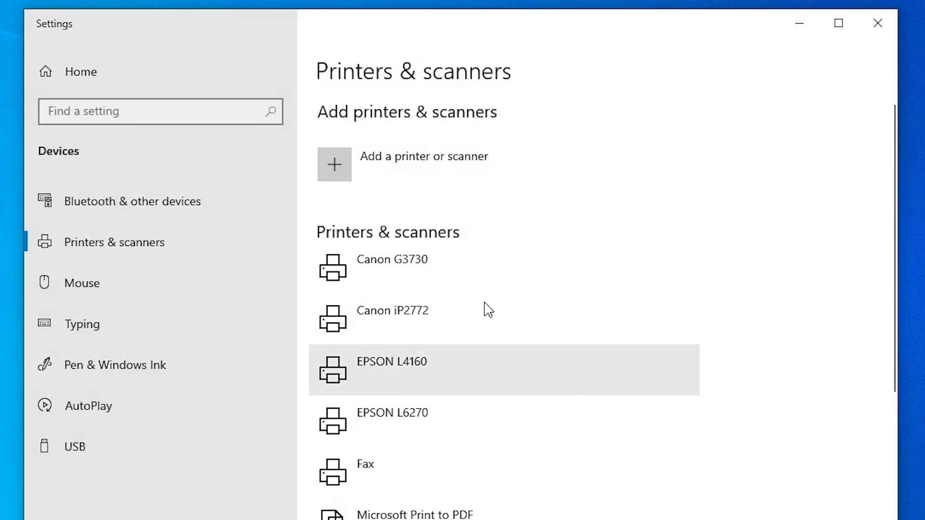
scroll(485, 304, "down", 2)
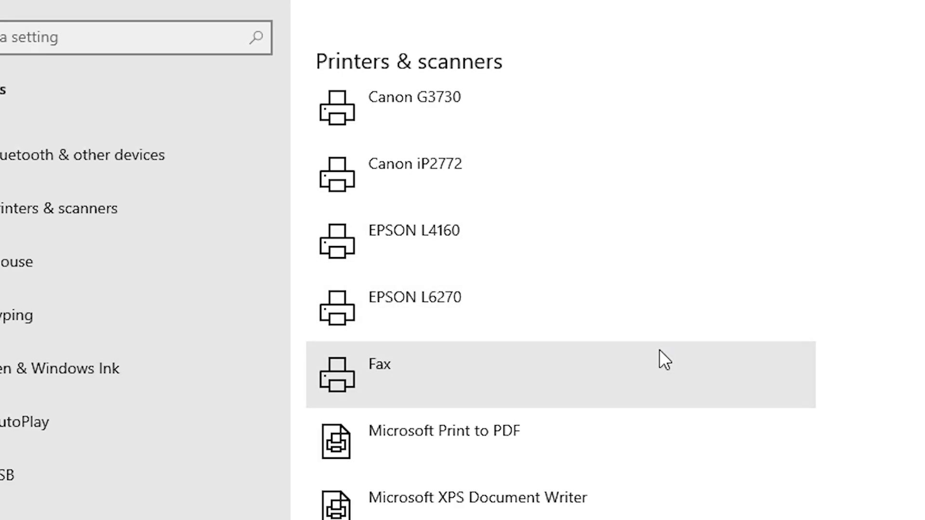
scroll(651, 351, "up", 3)
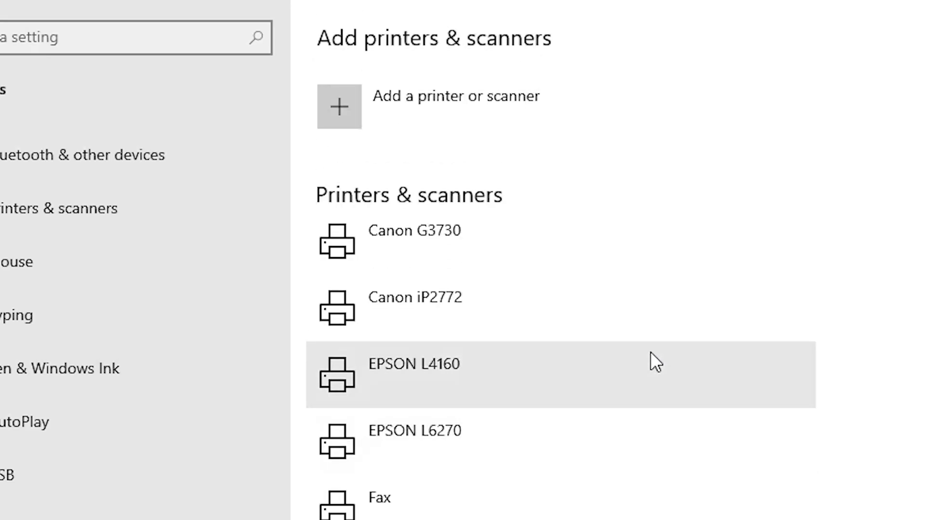